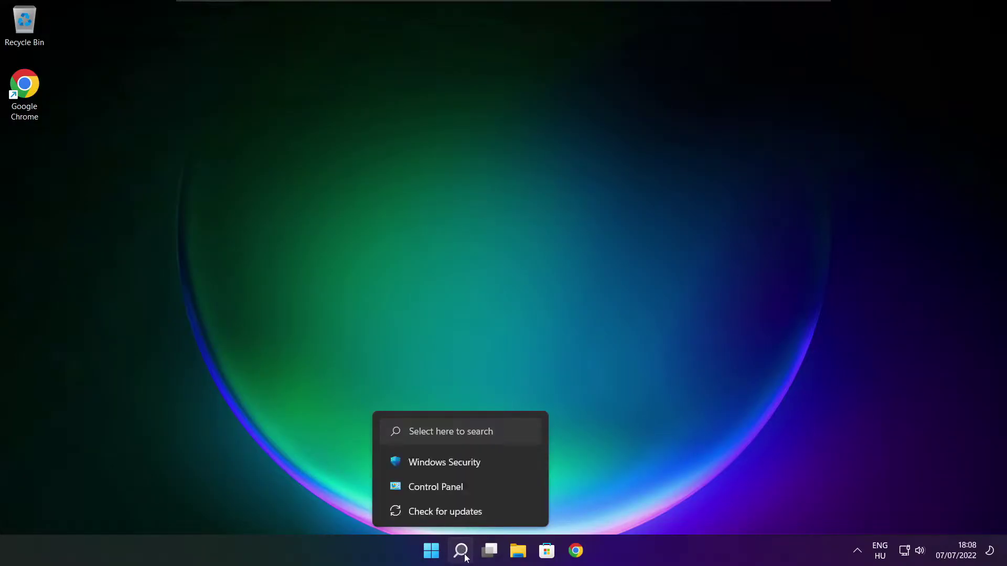
Step: Search Windows for 'device manager' and open Device Manager from the results
{"action": "left_click", "coordinate": [463, 553]}
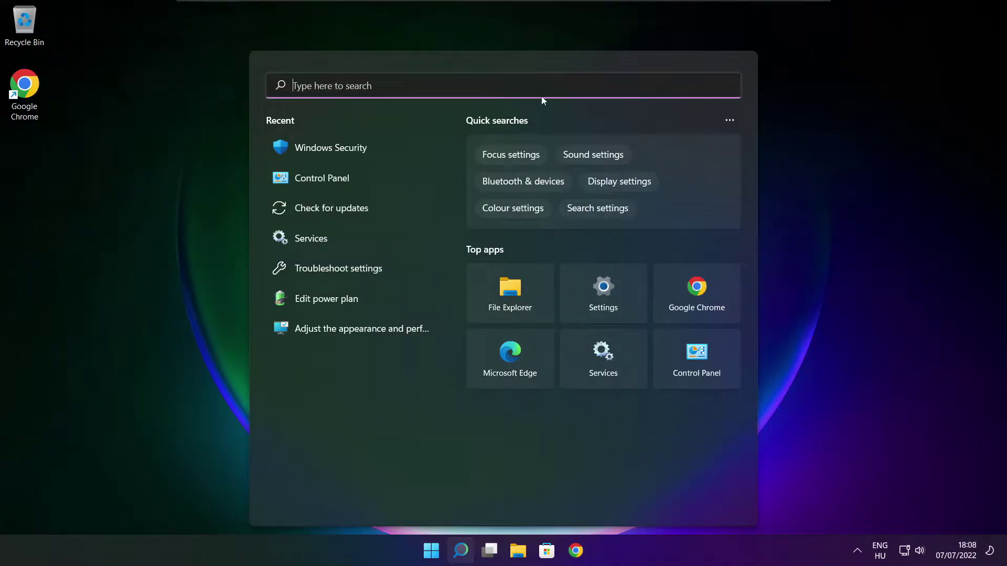
{"action": "type", "text": "d"}
{"action": "type", "text": "evice manager"}
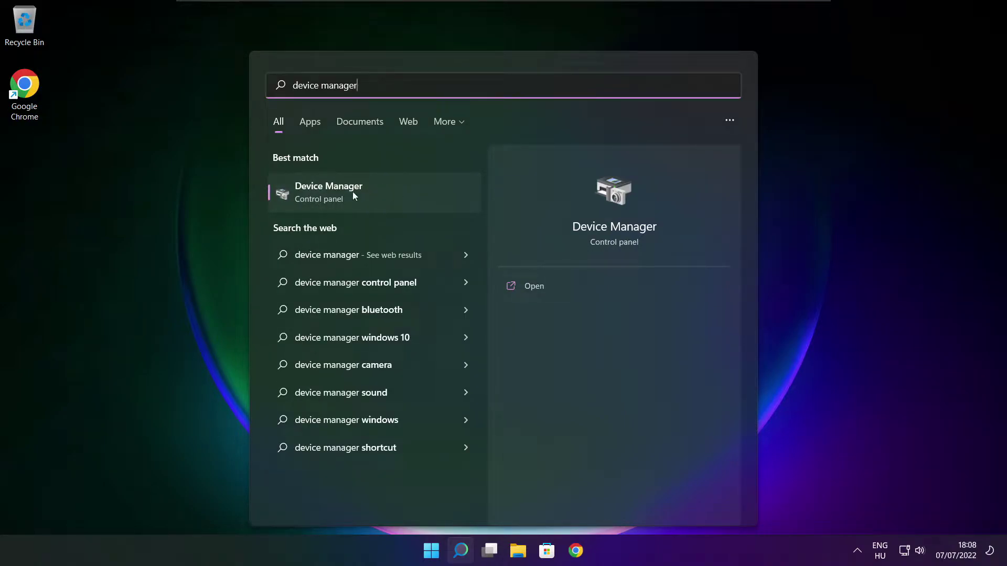
{"action": "left_click", "coordinate": [412, 196]}
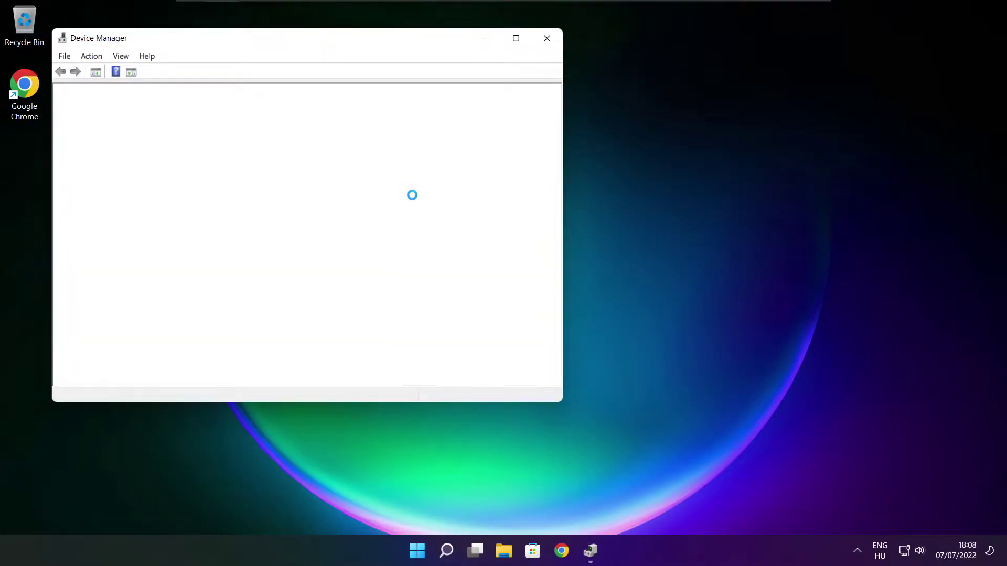
Step: Run an automatic driver search for the VMware SVGA 3D display adapter, which is already current
{"action": "left_click", "coordinate": [515, 38]}
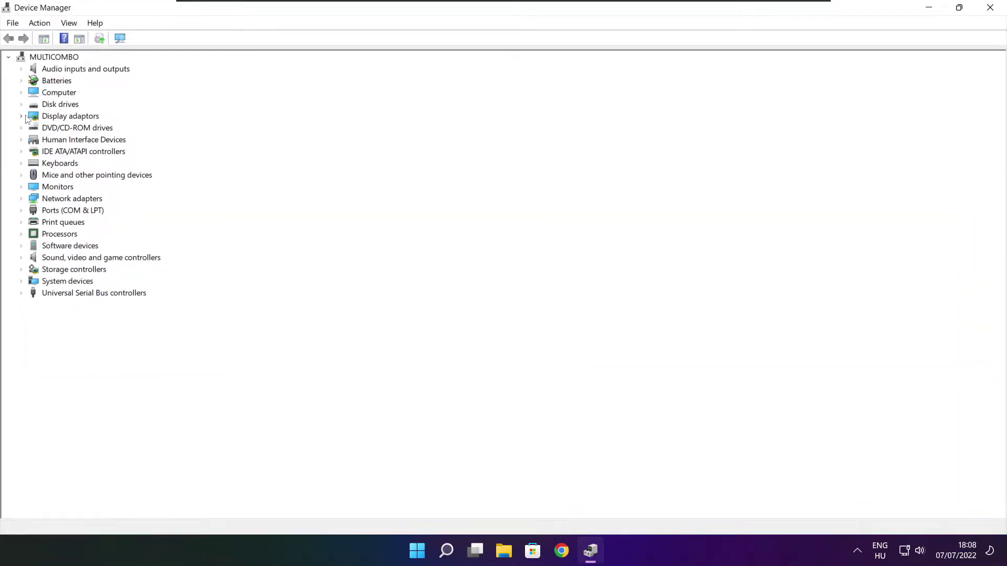
{"action": "left_click", "coordinate": [59, 117]}
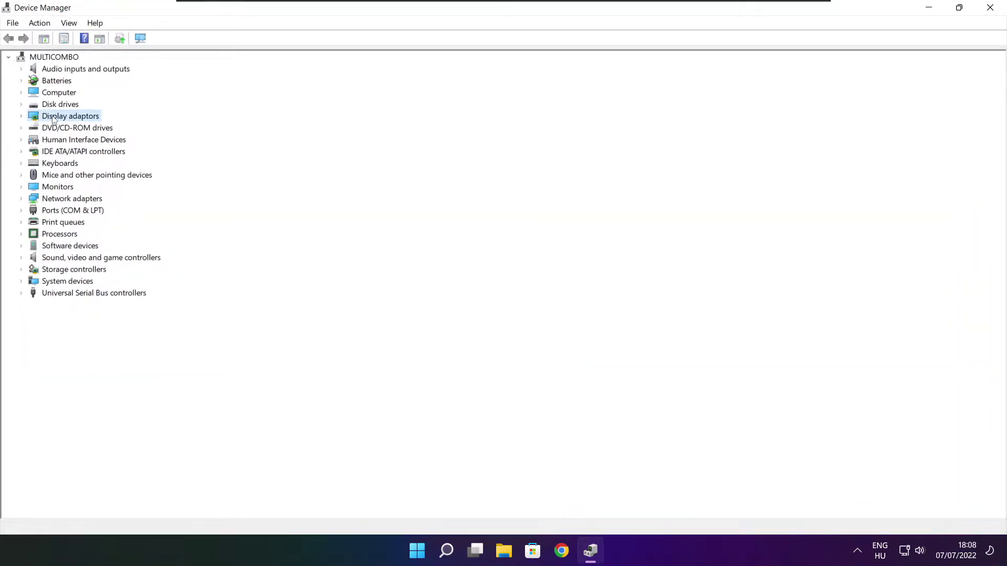
{"action": "left_click", "coordinate": [21, 116]}
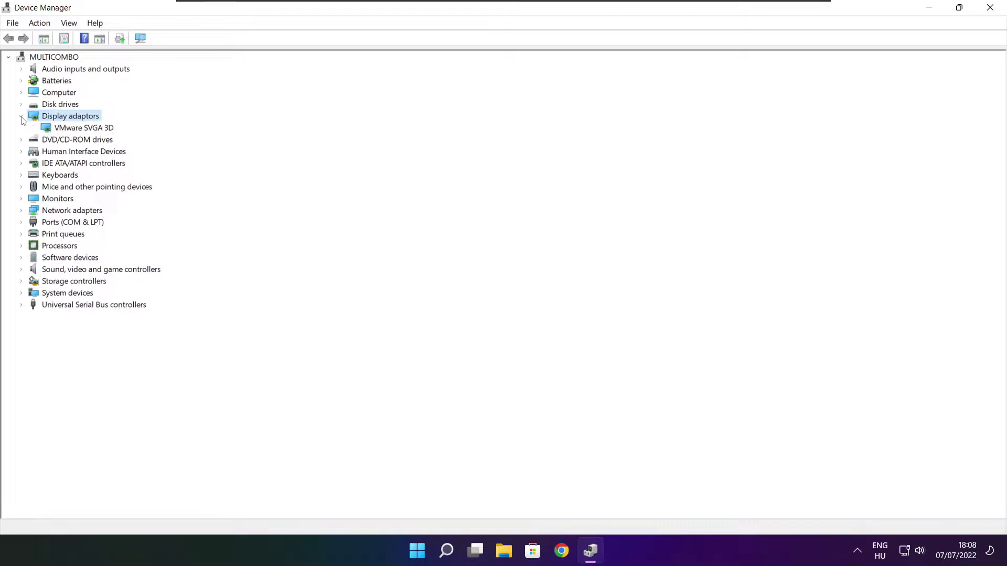
{"action": "left_click", "coordinate": [98, 131]}
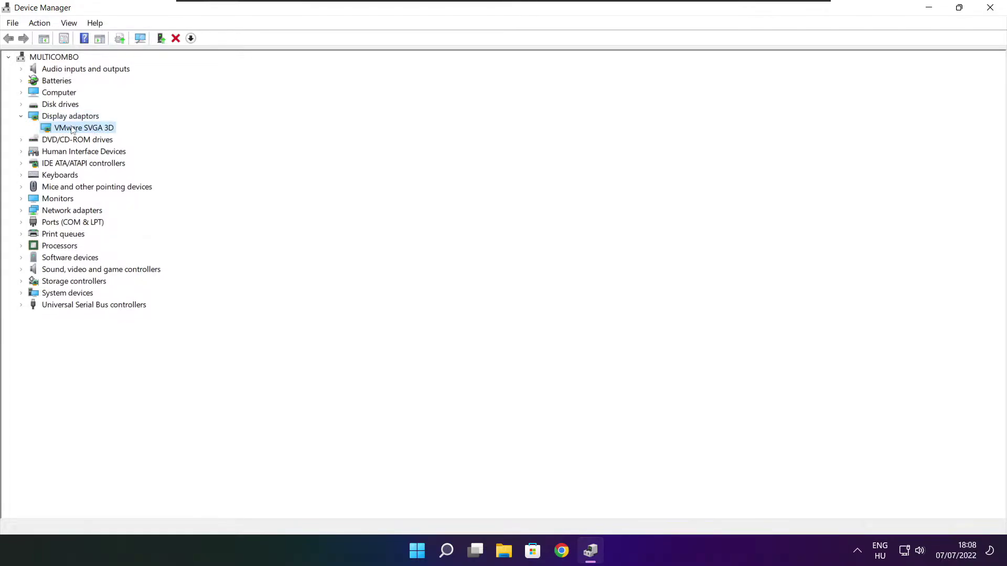
{"action": "right_click", "coordinate": [73, 130]}
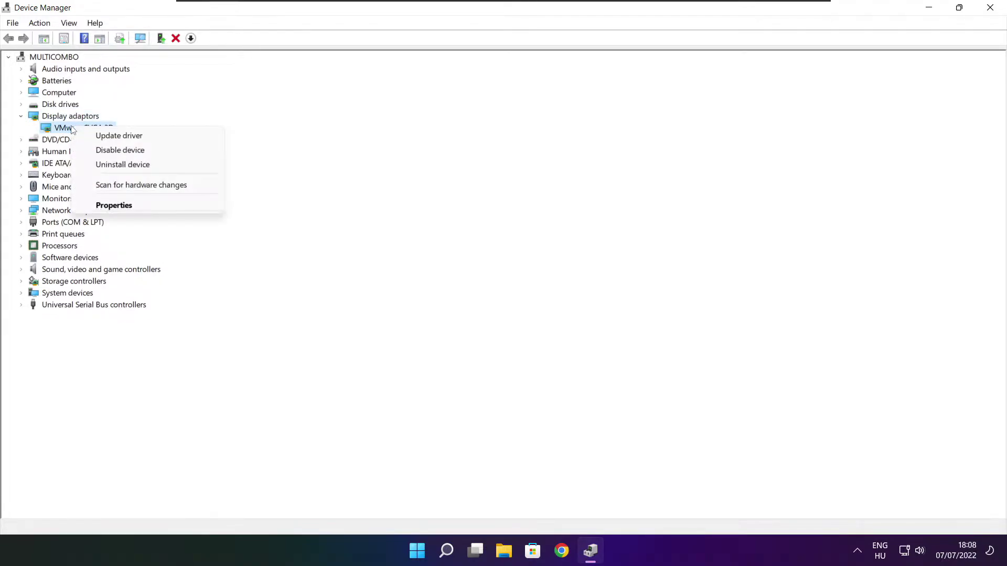
{"action": "left_click", "coordinate": [148, 139]}
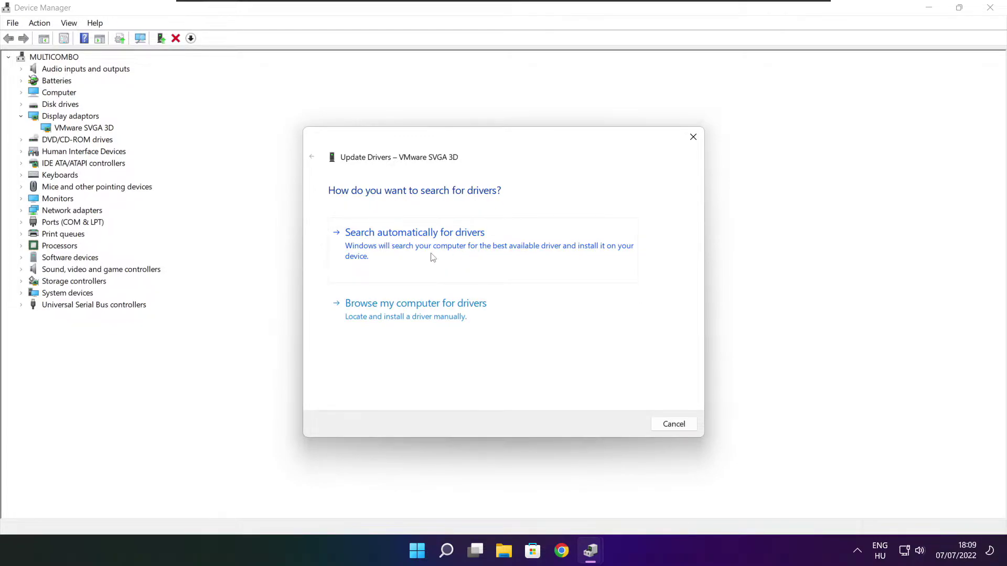
{"action": "left_click", "coordinate": [460, 248]}
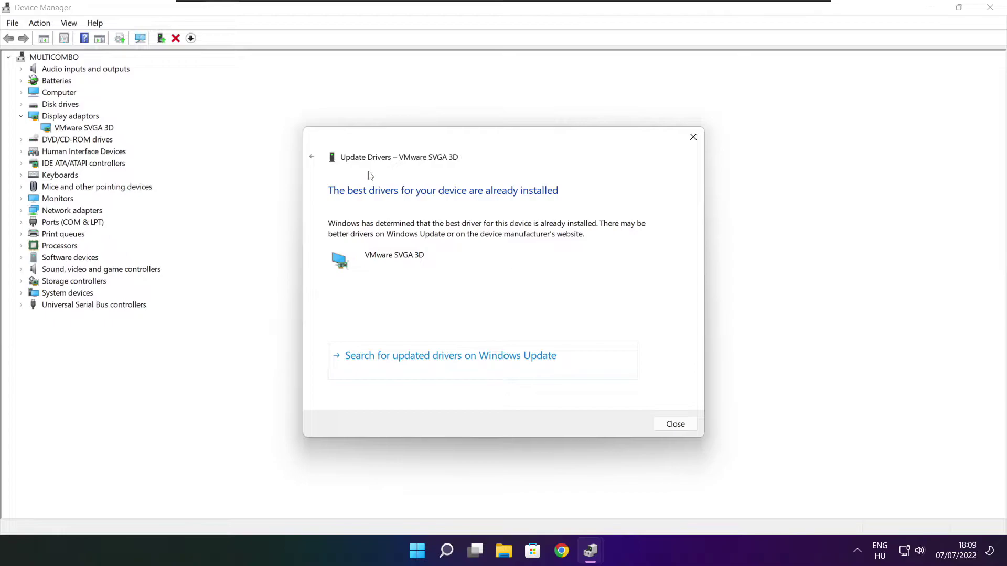
{"action": "left_click", "coordinate": [674, 426]}
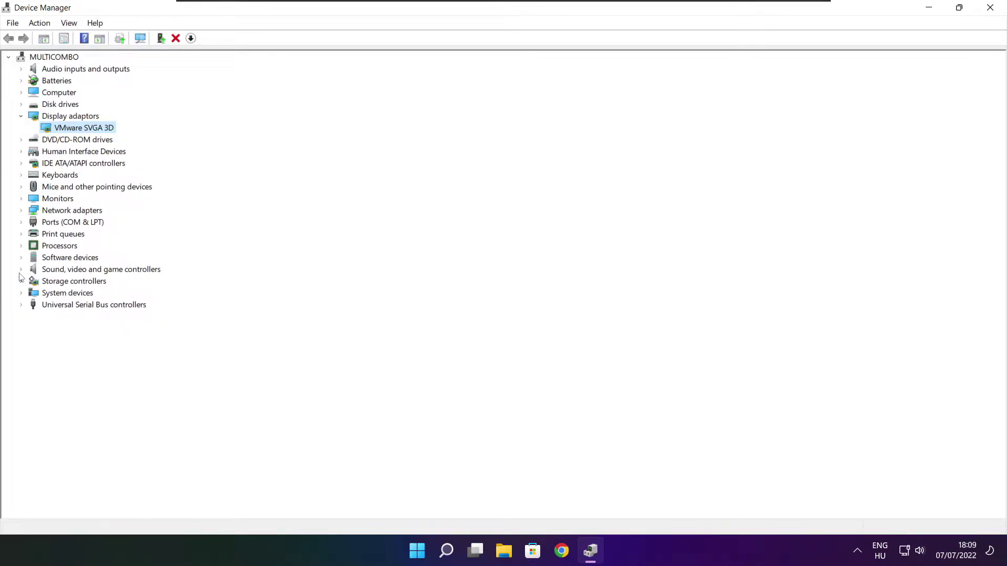
Step: Auto-search a driver for High Definition Audio Device, finding it current, then close Device Manager
{"action": "left_click", "coordinate": [45, 274]}
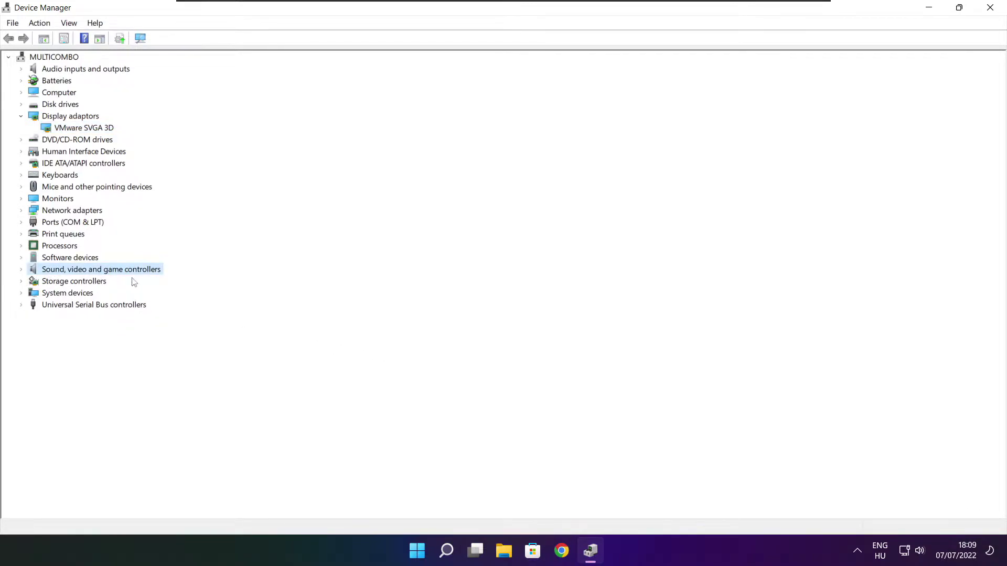
{"action": "left_click", "coordinate": [22, 270]}
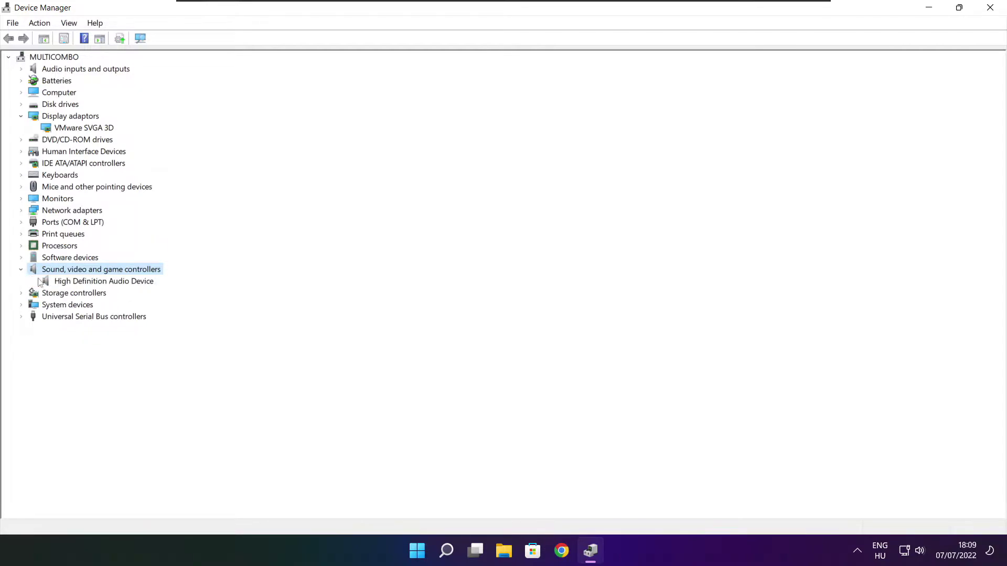
{"action": "left_click", "coordinate": [137, 283]}
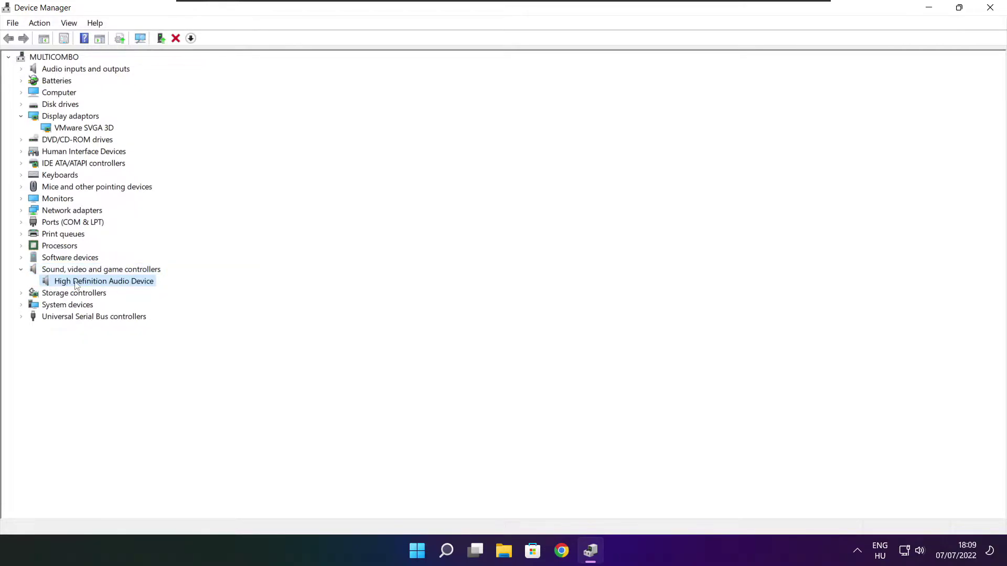
{"action": "right_click", "coordinate": [97, 284]}
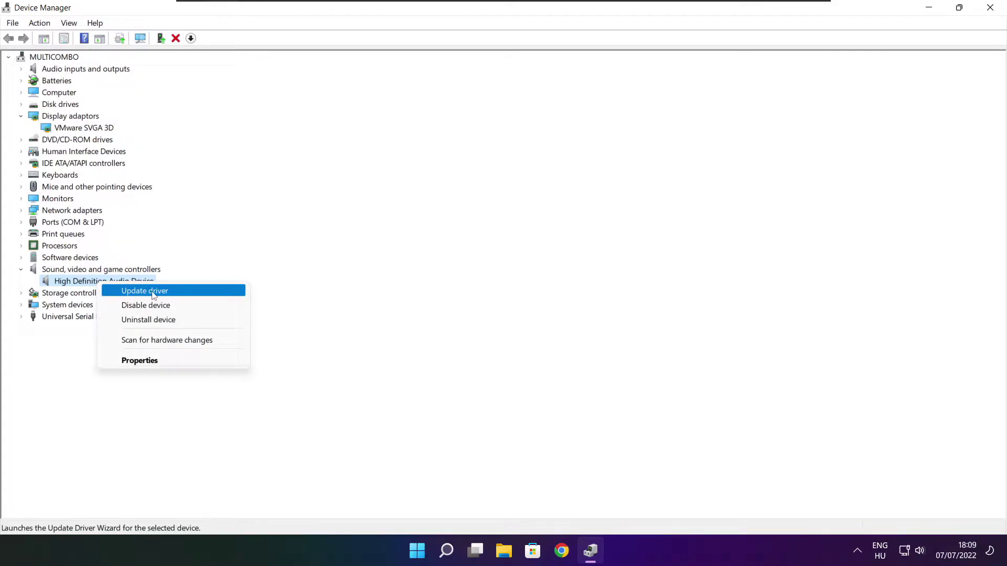
{"action": "left_click", "coordinate": [196, 295]}
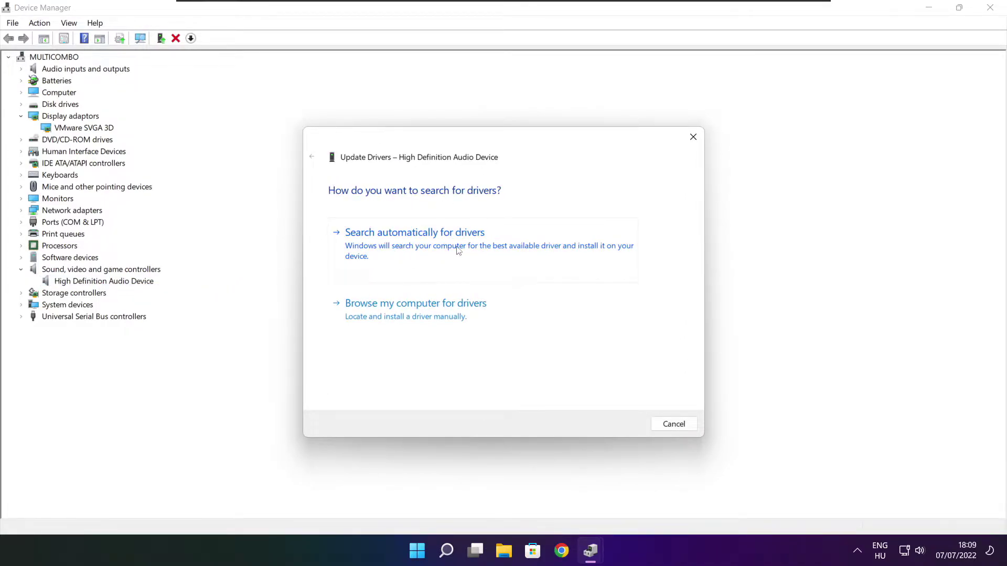
{"action": "left_click", "coordinate": [436, 249]}
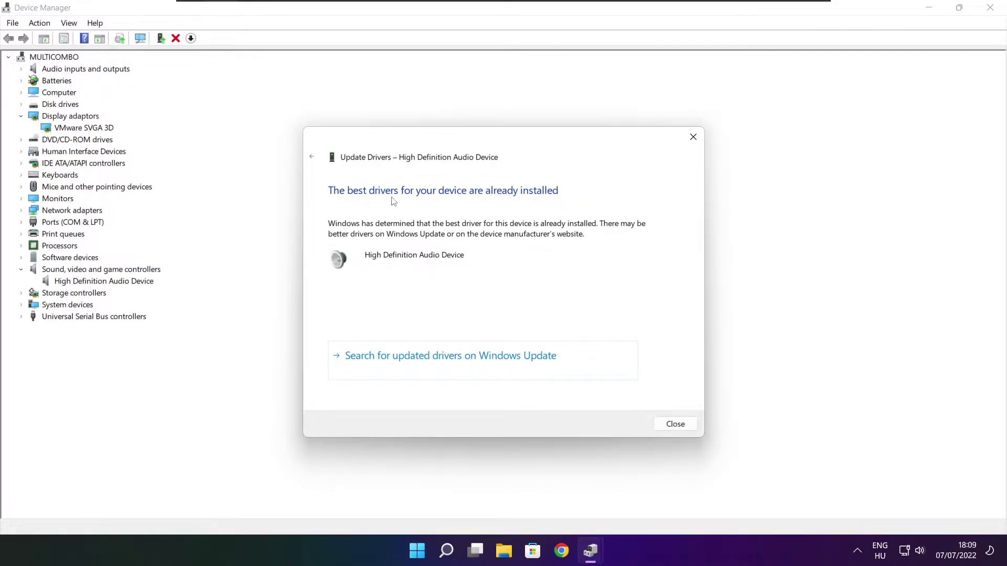
{"action": "left_click", "coordinate": [676, 425]}
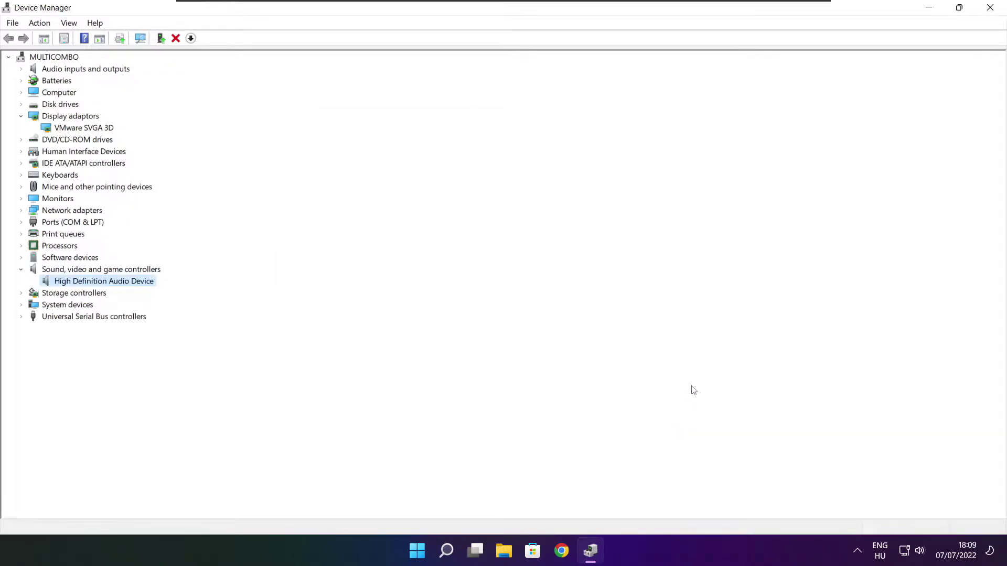
{"action": "left_click", "coordinate": [991, 8]}
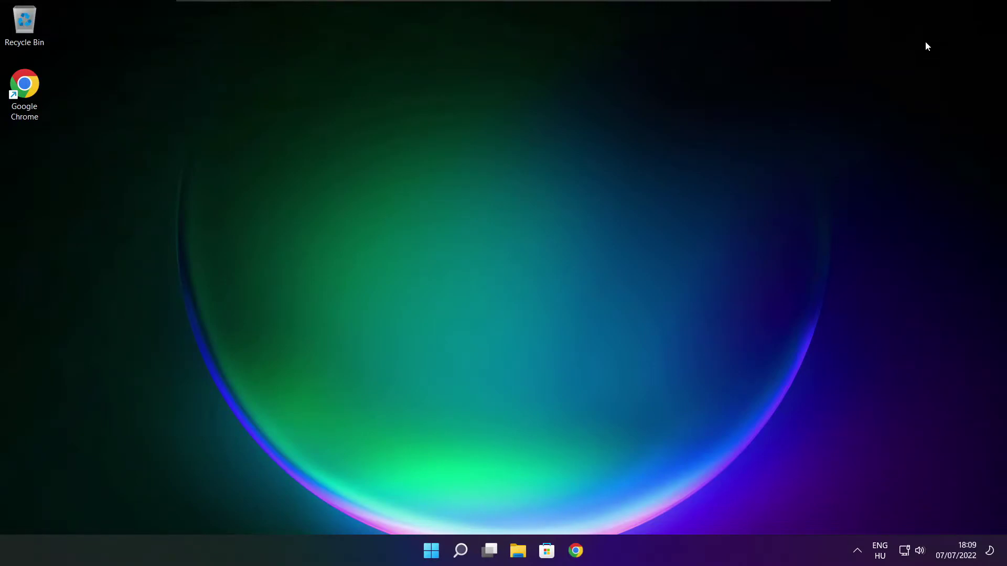
Step: Search Windows for 'edit power plan' and open the High performance plan's settings page
{"action": "left_click", "coordinate": [461, 553]}
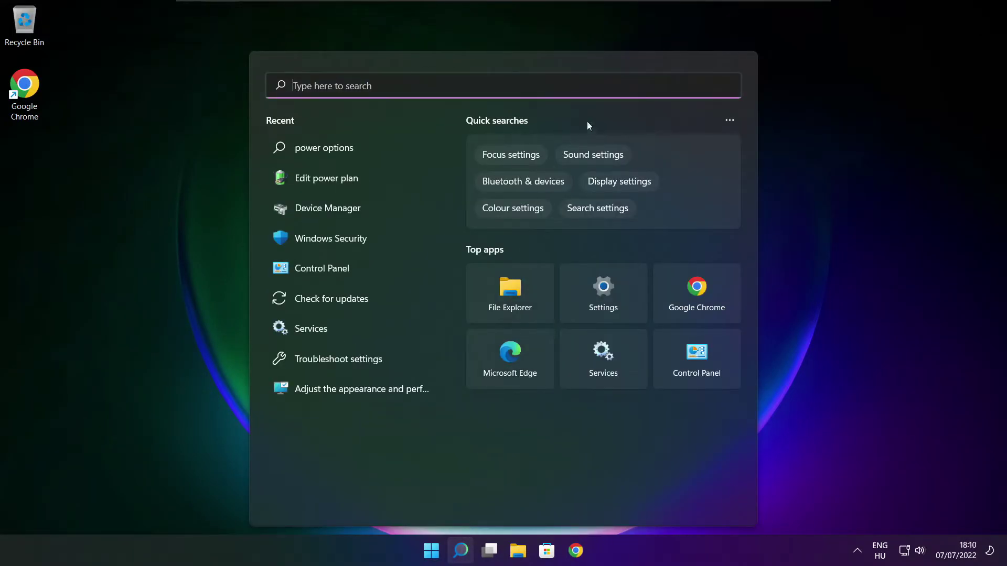
{"action": "type", "text": "e"}
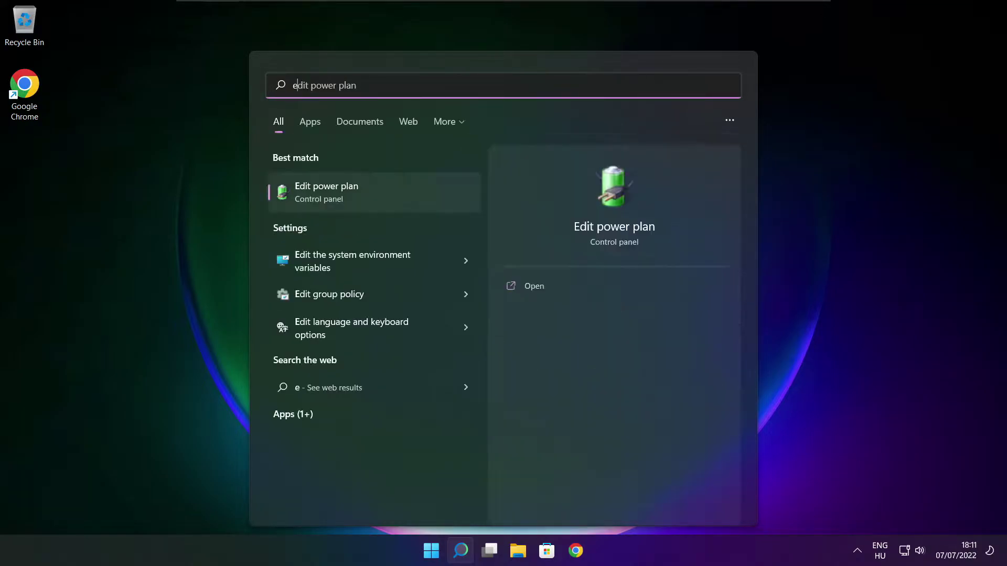
{"action": "type", "text": "dit powe"}
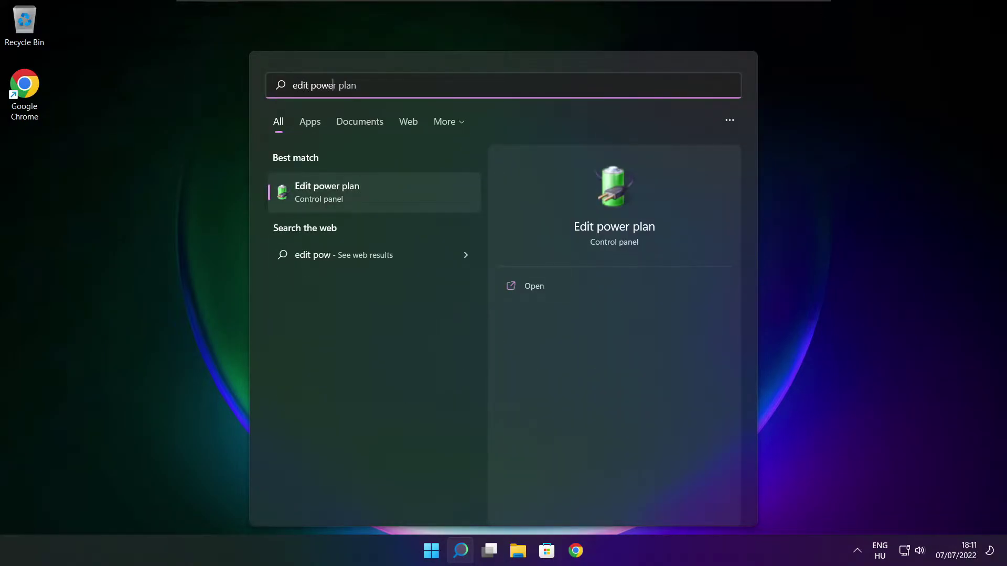
{"action": "type", "text": "r plan"}
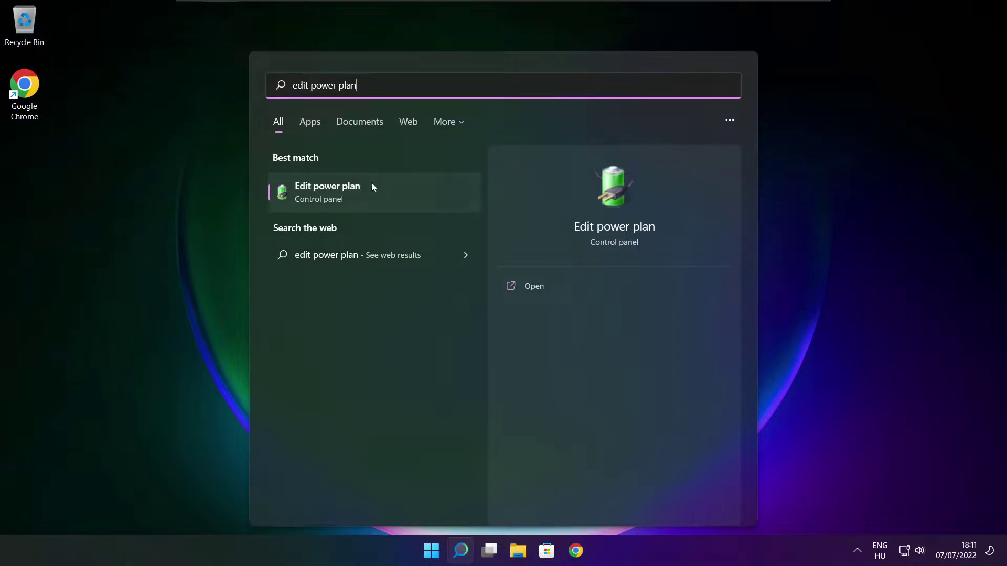
{"action": "left_click", "coordinate": [397, 199]}
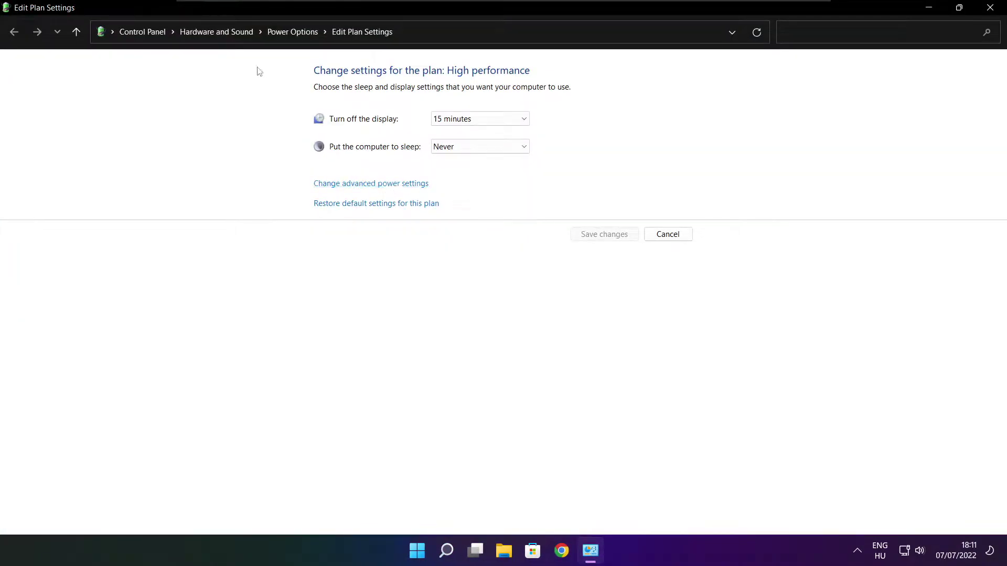
Step: Select High performance as the active plan in Power Options and close the window
{"action": "left_click", "coordinate": [299, 35]}
{"action": "mouse_move", "coordinate": [200, 171]}
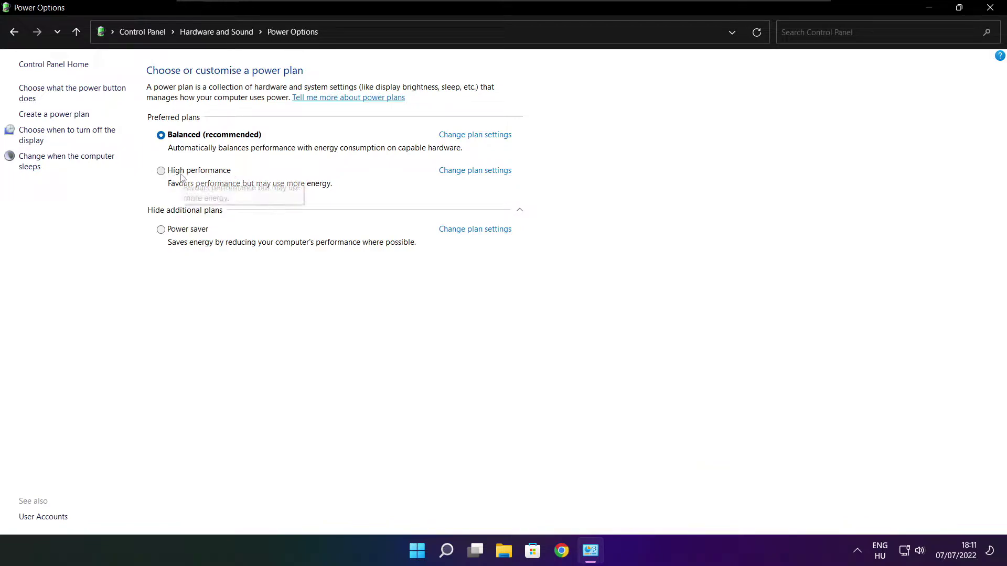
{"action": "left_click", "coordinate": [210, 176]}
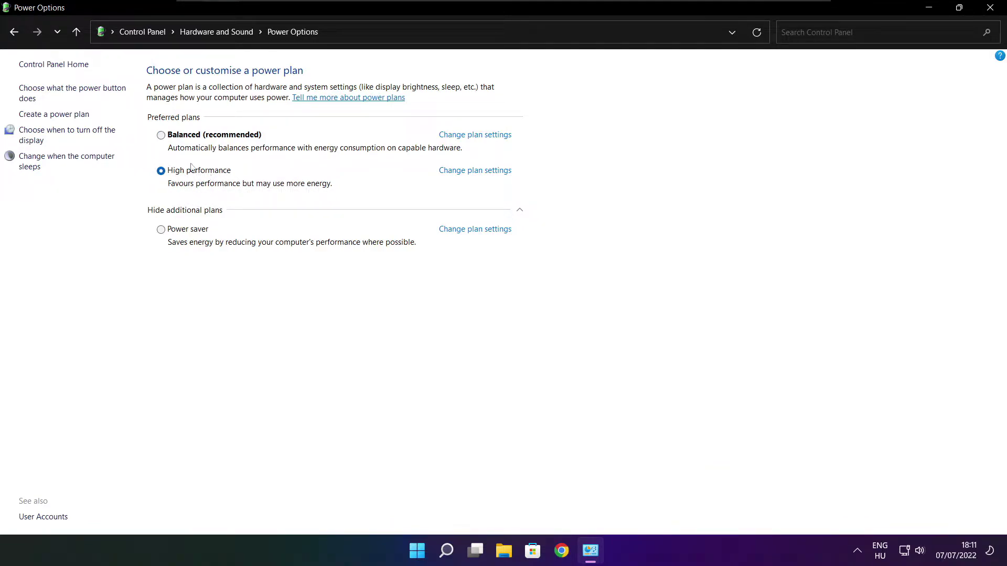
{"action": "left_click", "coordinate": [991, 7]}
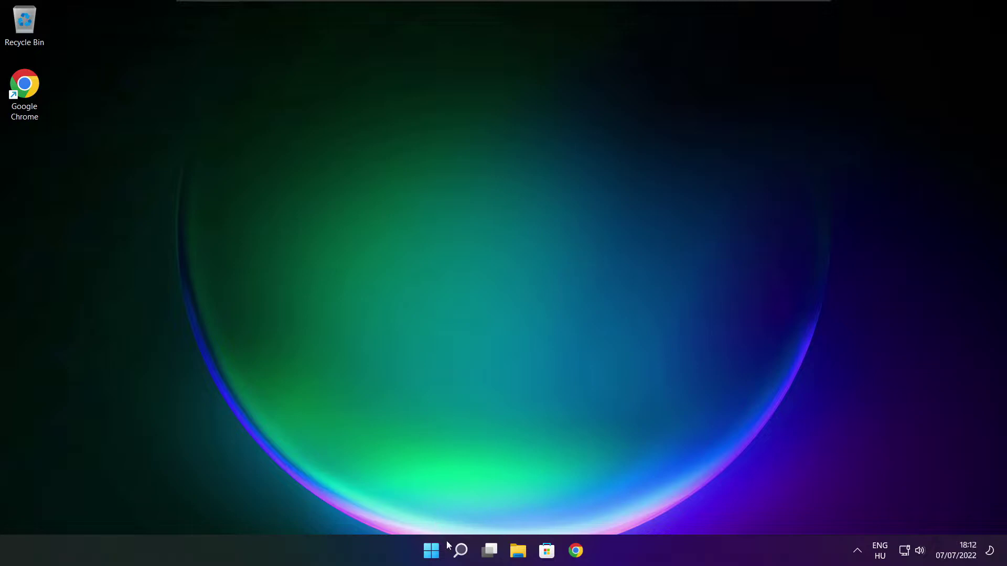
Step: Search Windows for 'game mode' and open the Game Mode settings page
{"action": "left_click", "coordinate": [462, 550]}
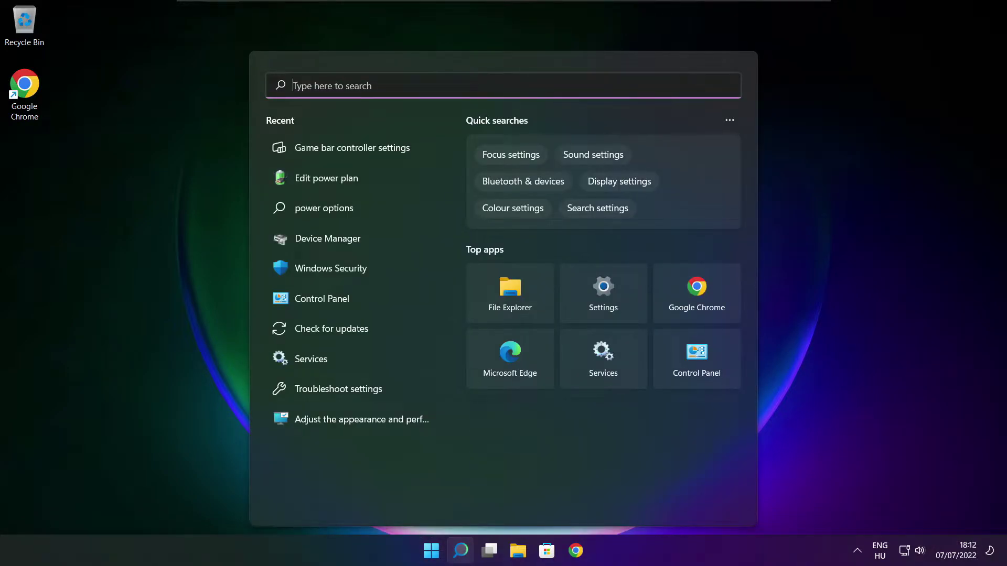
{"action": "type", "text": "game"}
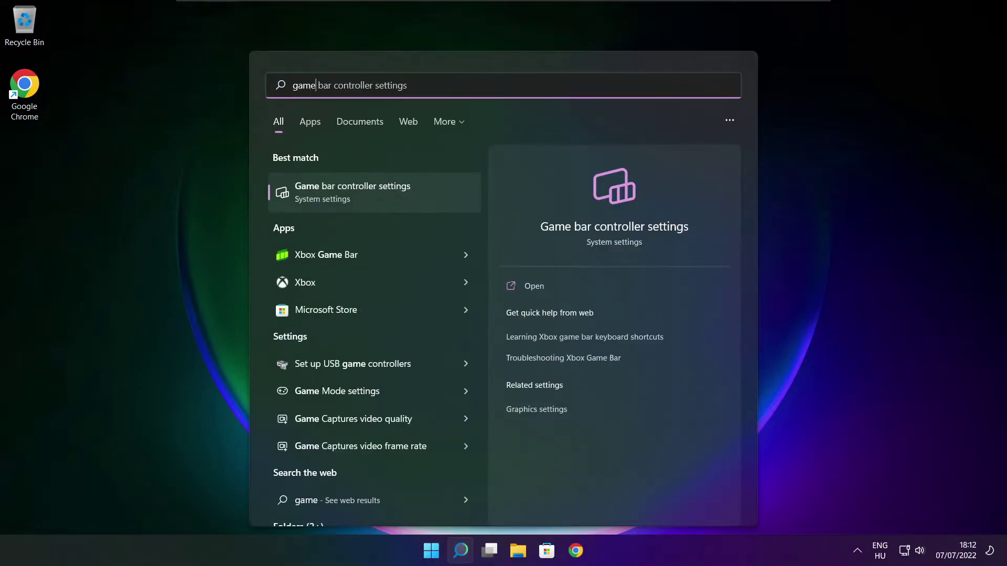
{"action": "type", "text": " mode"}
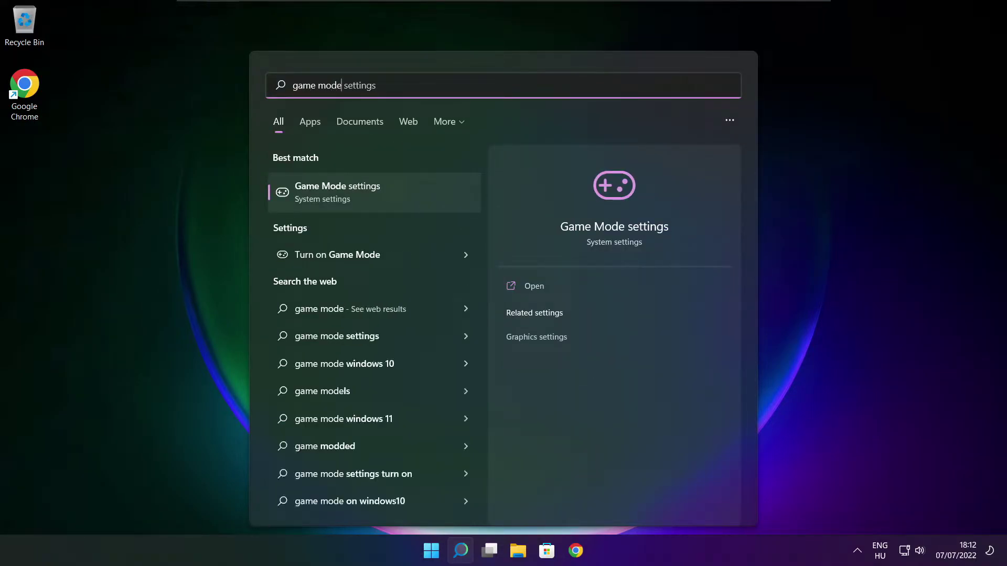
{"action": "left_click", "coordinate": [398, 192]}
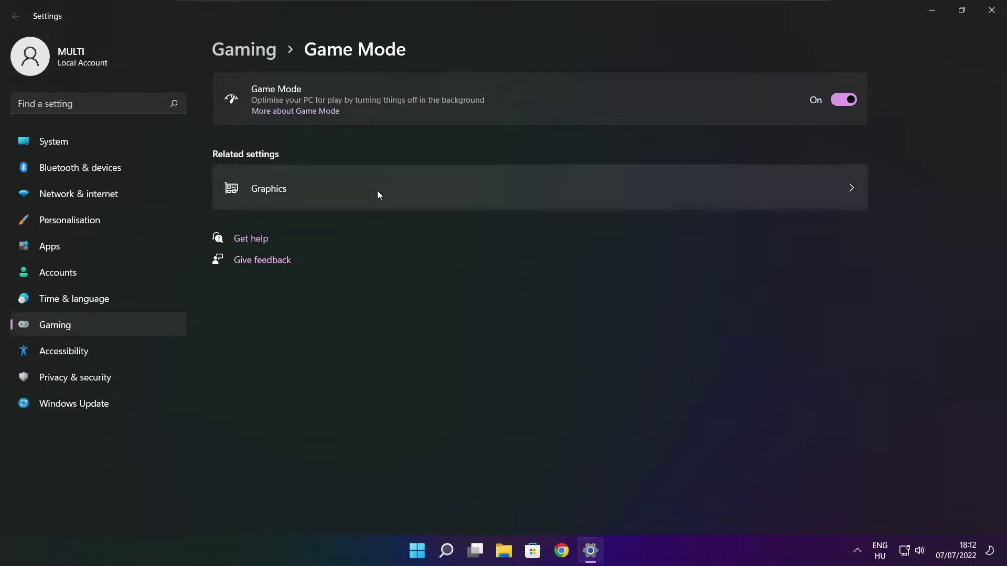
Step: Leave Game Mode on, review the Xbox Game Bar settings under Gaming, and close Settings
{"action": "left_click", "coordinate": [845, 100]}
{"action": "left_click", "coordinate": [248, 53]}
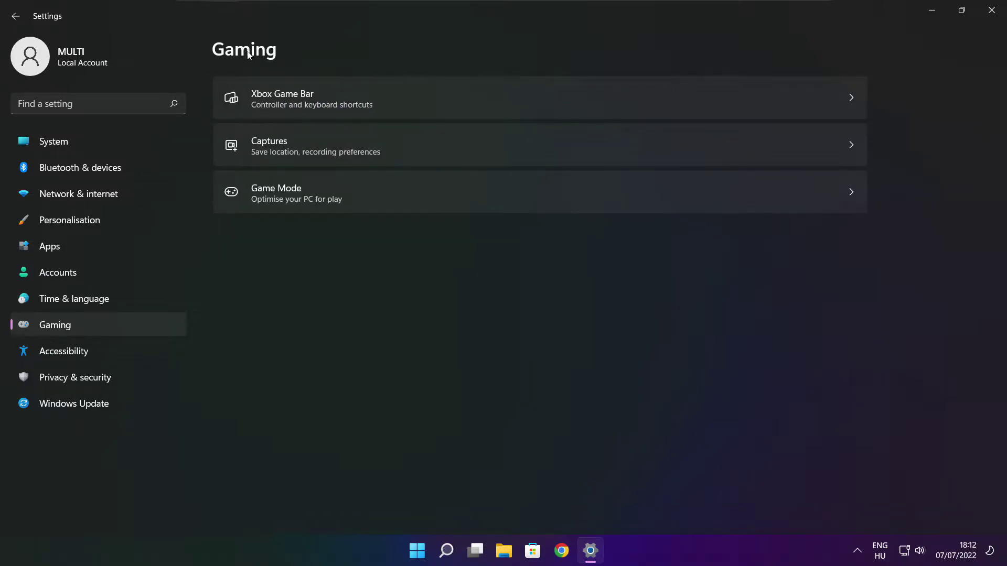
{"action": "left_click", "coordinate": [410, 110]}
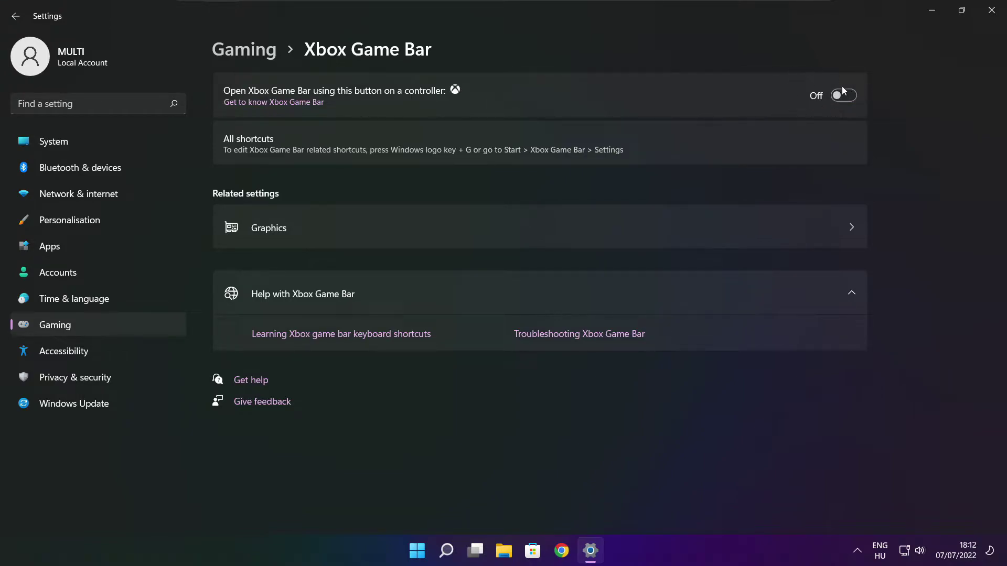
{"action": "left_click", "coordinate": [991, 16]}
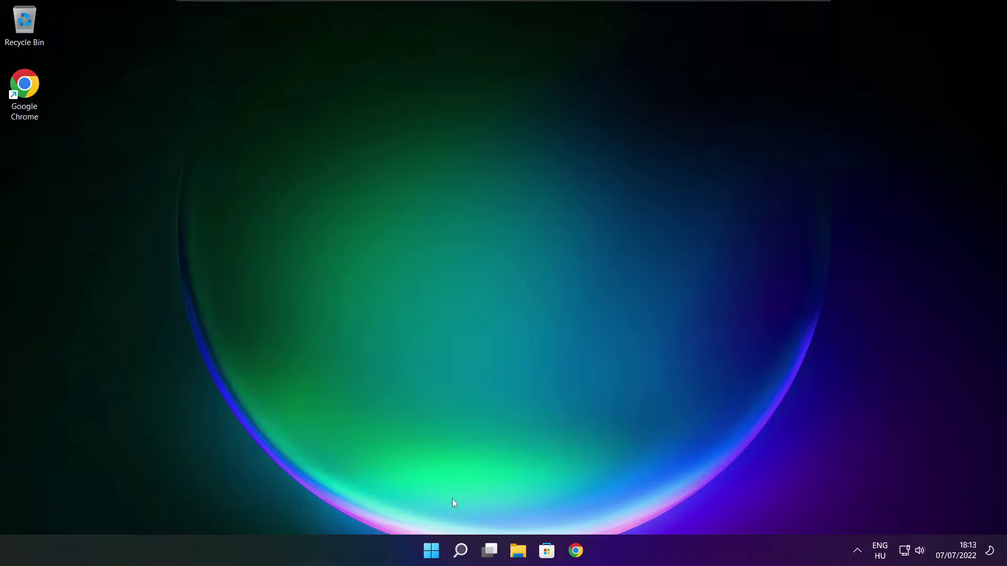
Step: Launch Task Manager from the Start button's right-click quick-access menu
{"action": "right_click", "coordinate": [433, 553]}
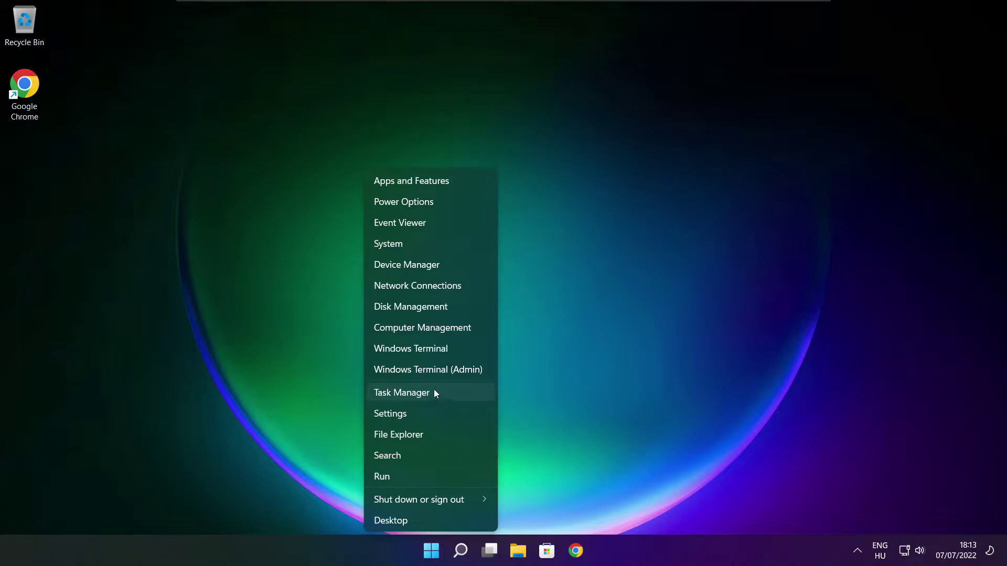
{"action": "left_click", "coordinate": [433, 393]}
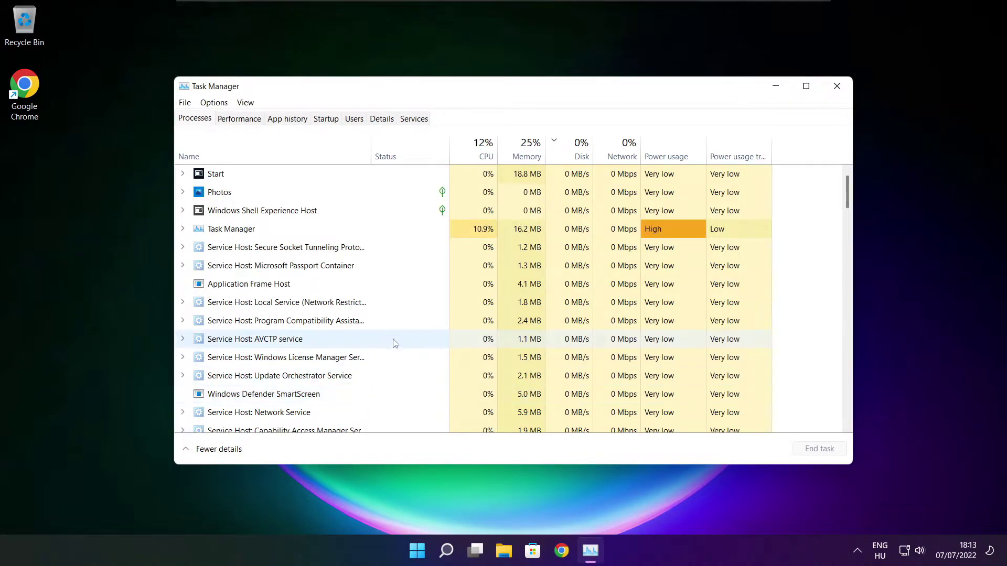
Step: Disable Cortana, Microsoft Edge, Microsoft Teams and Terminal as startup apps, then close Task Manager
{"action": "left_click", "coordinate": [327, 119]}
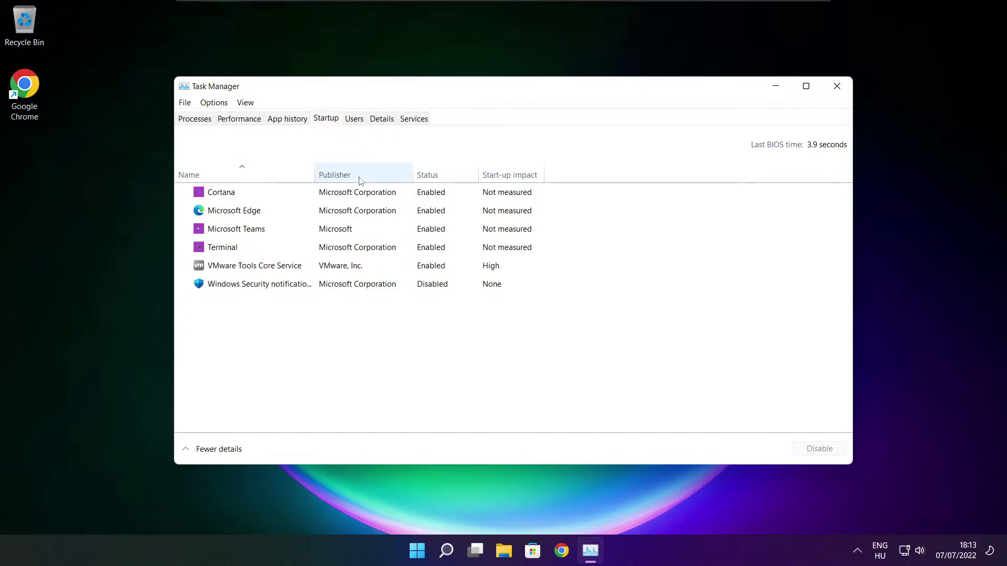
{"action": "left_click", "coordinate": [387, 197]}
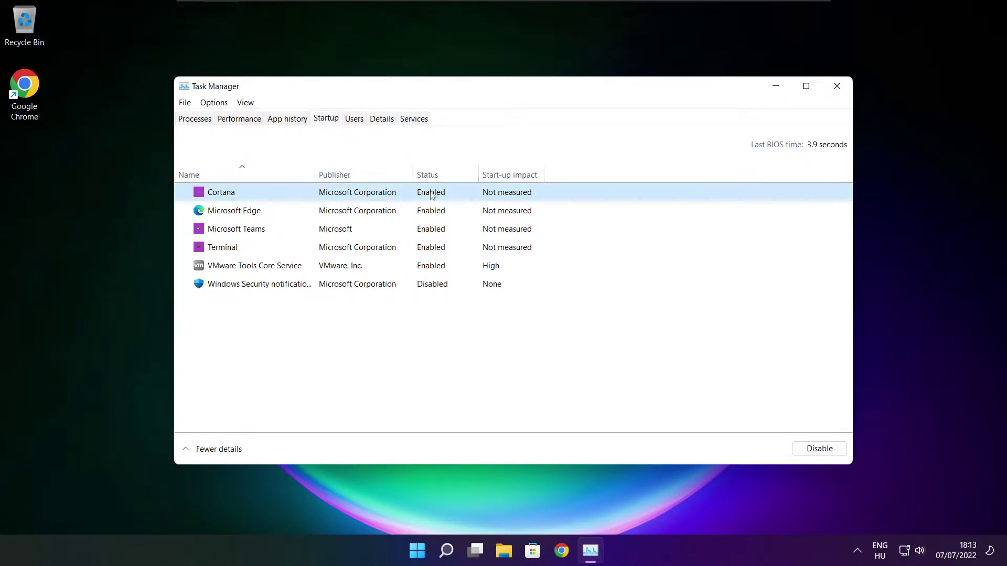
{"action": "left_click", "coordinate": [811, 455]}
{"action": "left_click", "coordinate": [312, 214]}
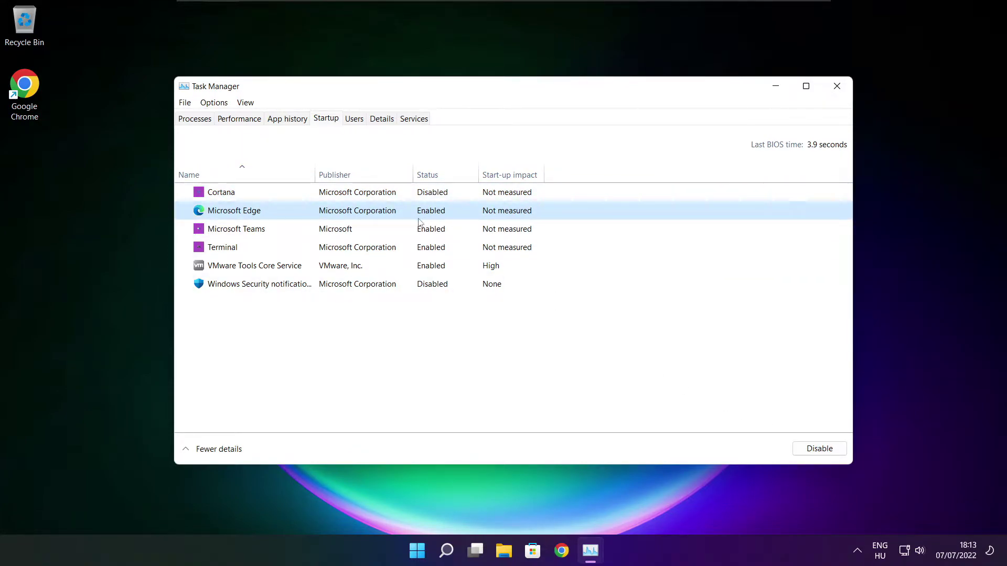
{"action": "left_click", "coordinate": [819, 450]}
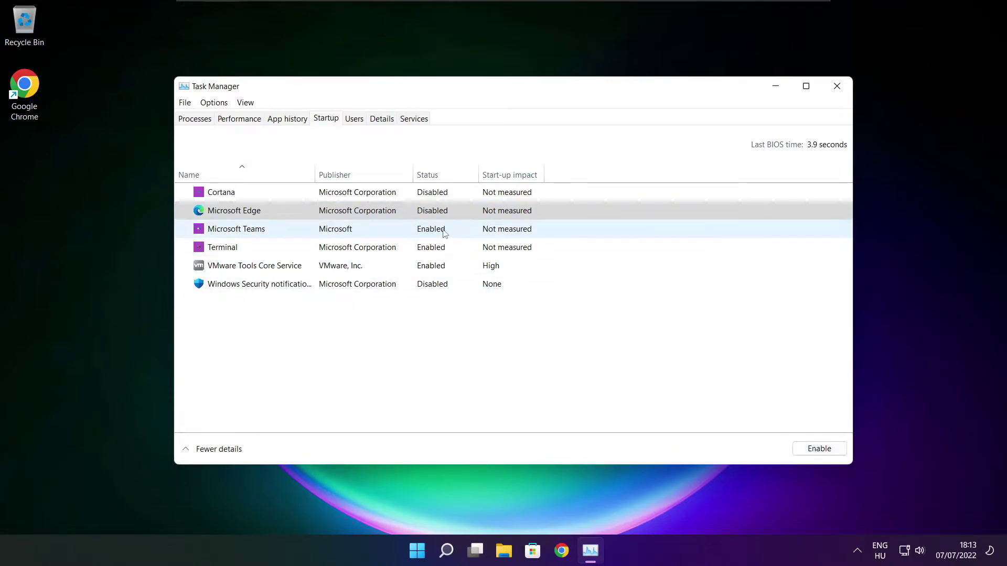
{"action": "left_click", "coordinate": [443, 230]}
{"action": "left_click", "coordinate": [819, 451]}
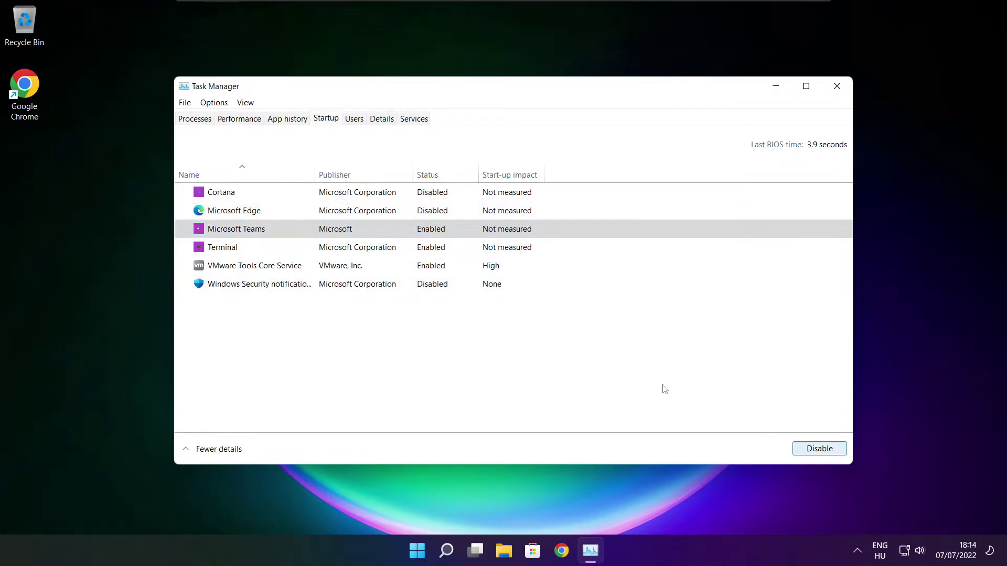
{"action": "left_click", "coordinate": [382, 253]}
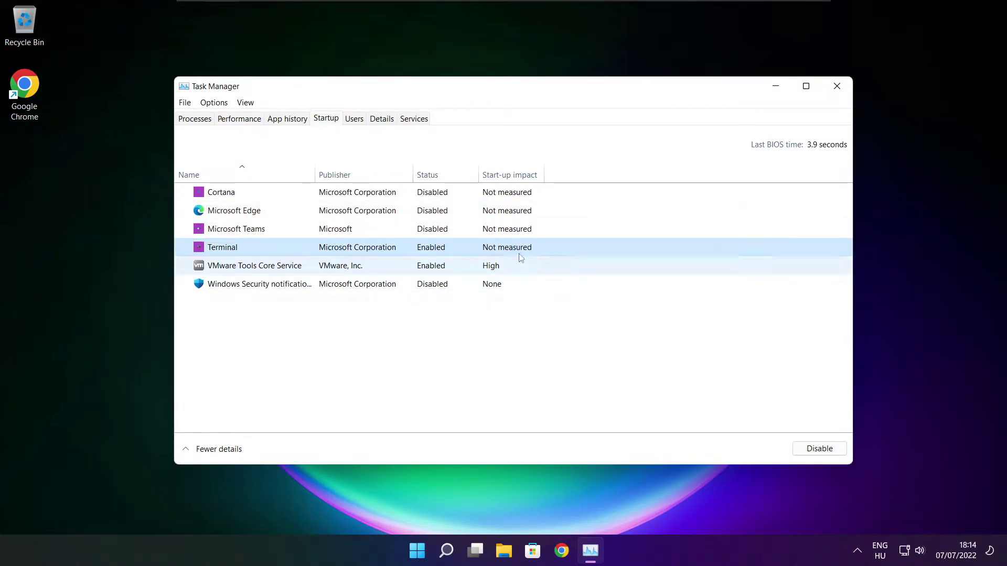
{"action": "left_click", "coordinate": [831, 454]}
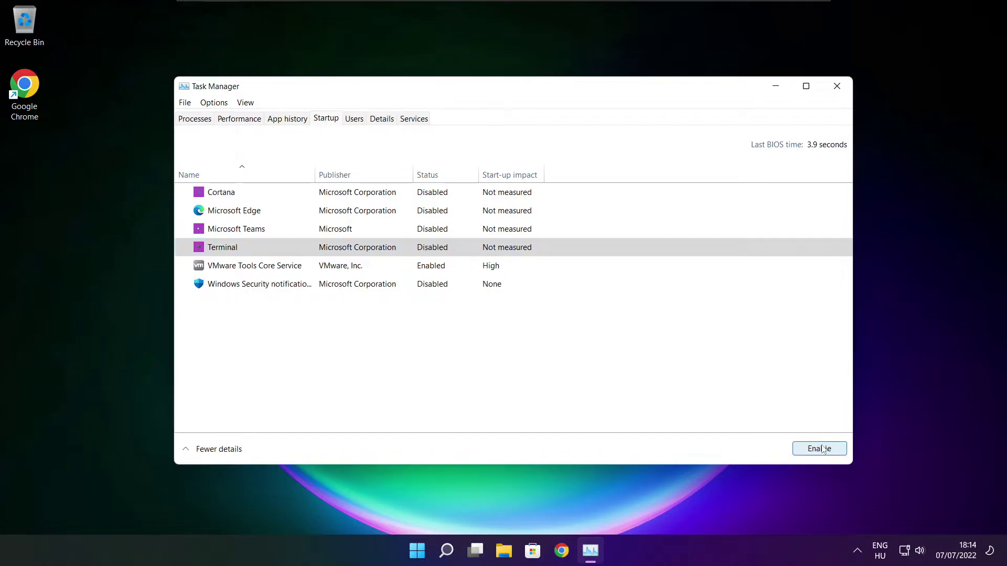
{"action": "left_click", "coordinate": [825, 450]}
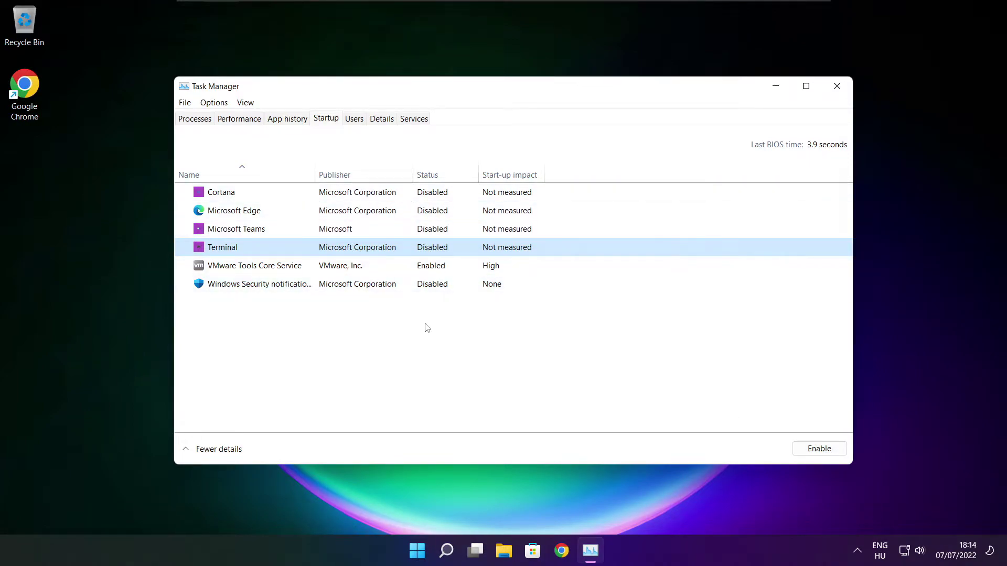
{"action": "left_click", "coordinate": [836, 88]}
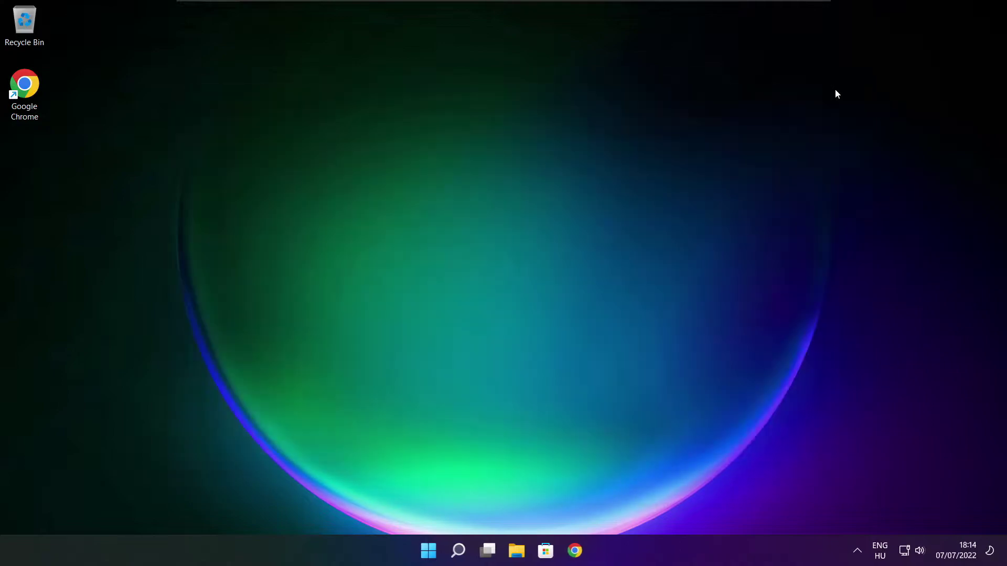
Step: Open Windows Search to look up 'optimise' for the drive optimisation tool
{"action": "left_click", "coordinate": [461, 553]}
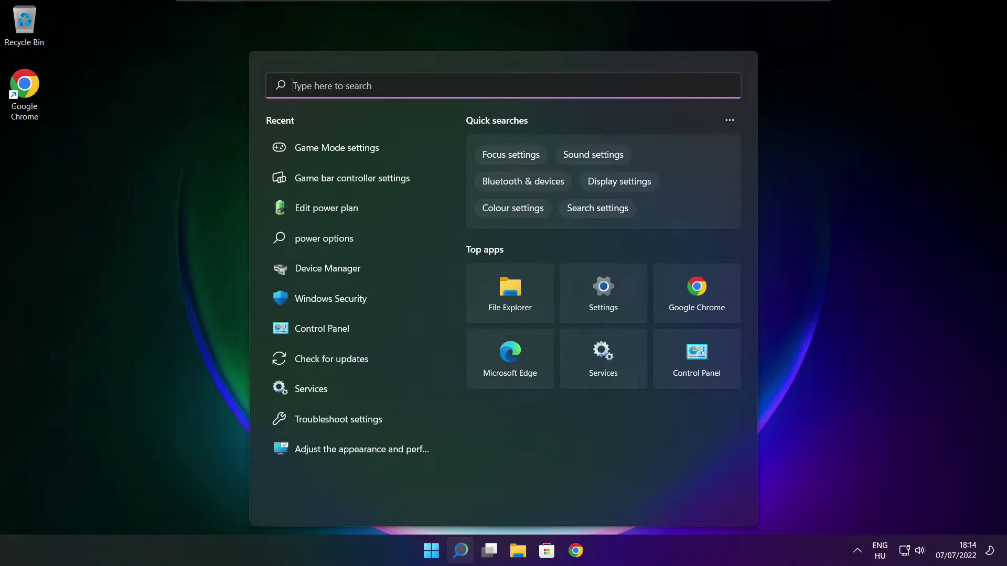
{"action": "type", "text": "op"}
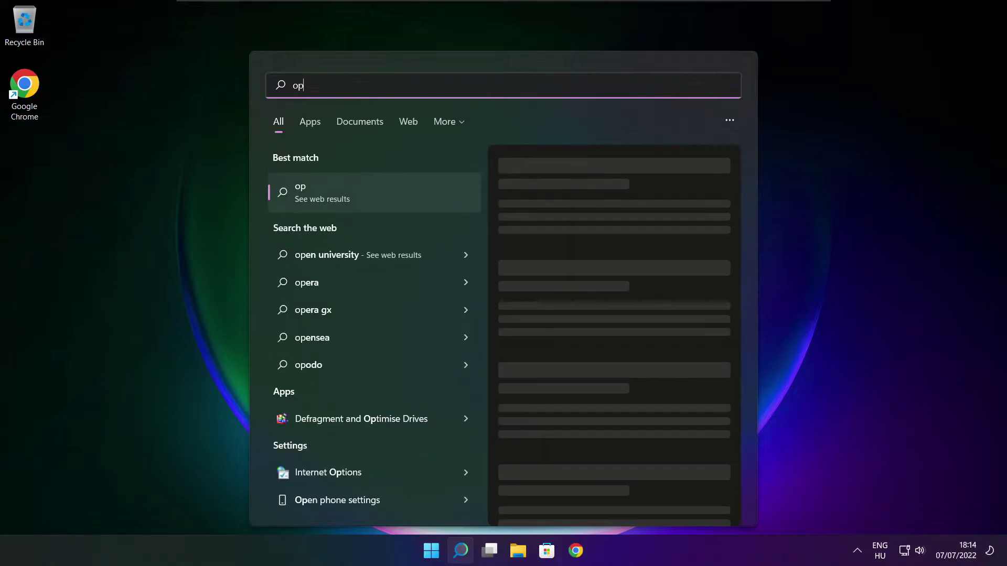
{"action": "type", "text": "timise"}
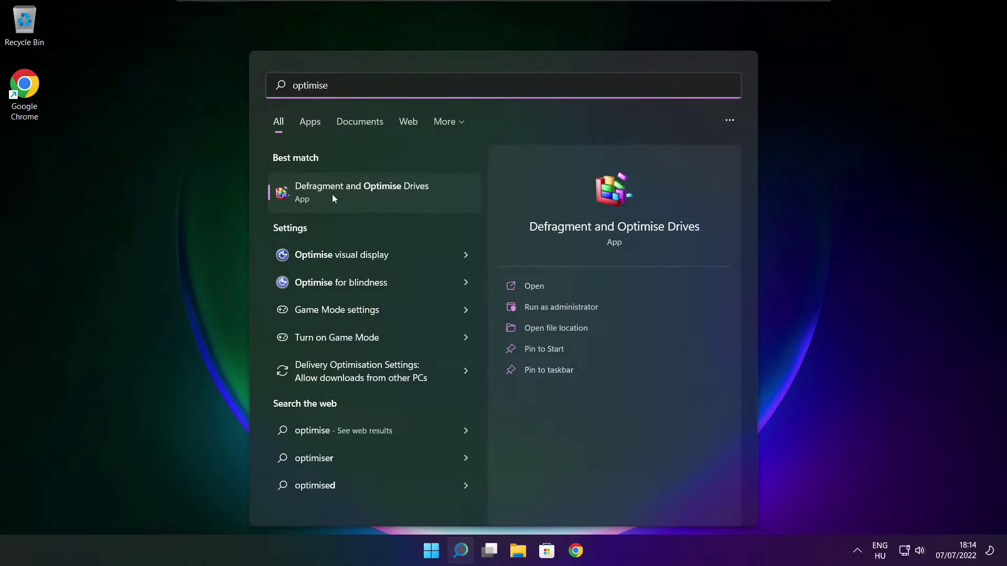
Step: Analyse drive C: (9% fragmented), start optimising it, then close Optimise Drives
{"action": "left_click", "coordinate": [386, 191]}
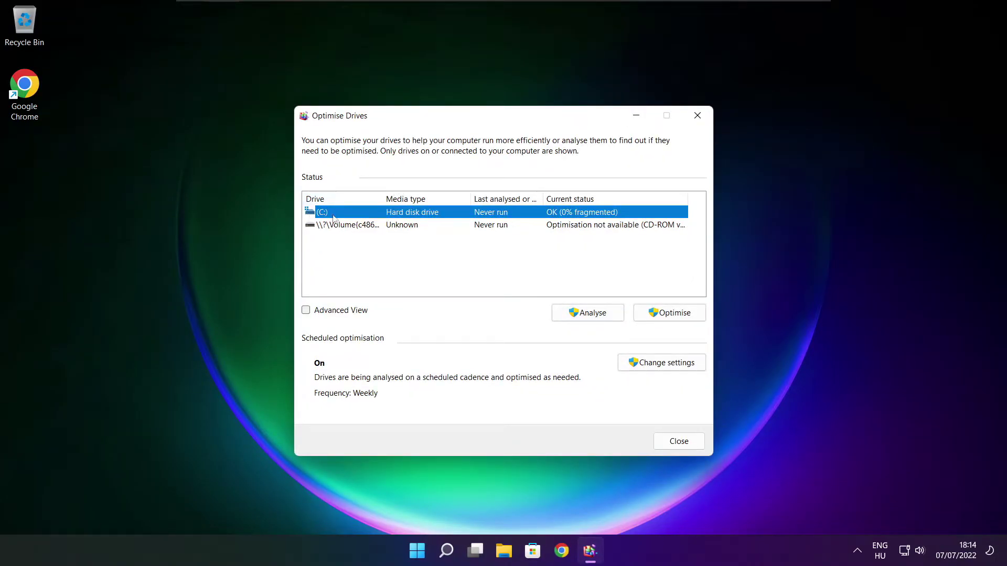
{"action": "left_click", "coordinate": [579, 313]}
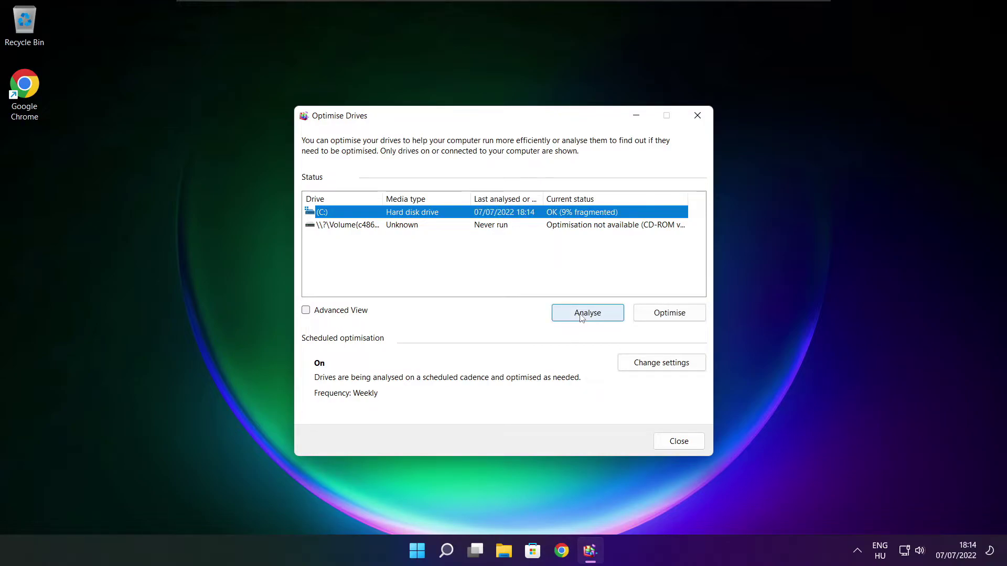
{"action": "left_click", "coordinate": [675, 314]}
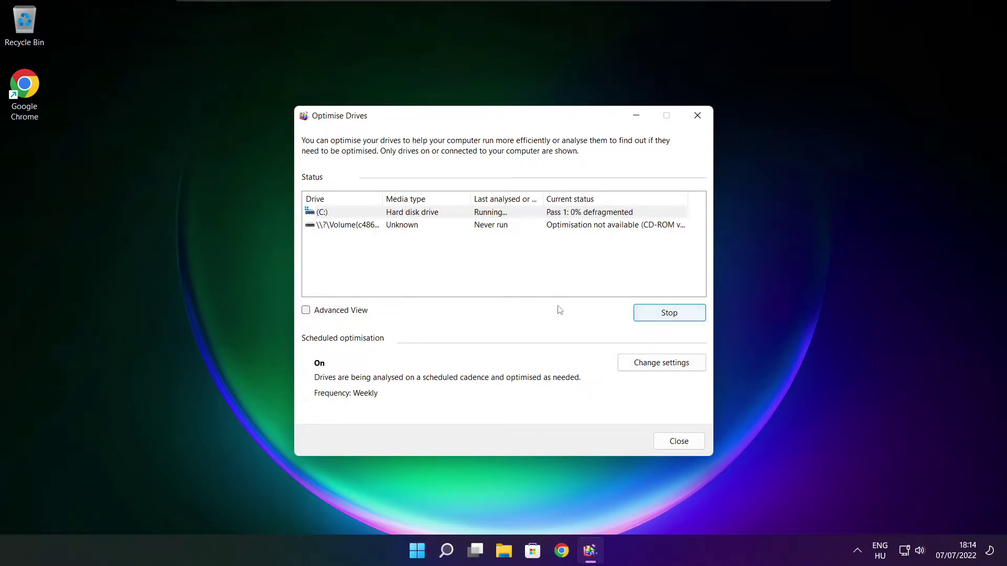
{"action": "key", "text": "alt+F4"}
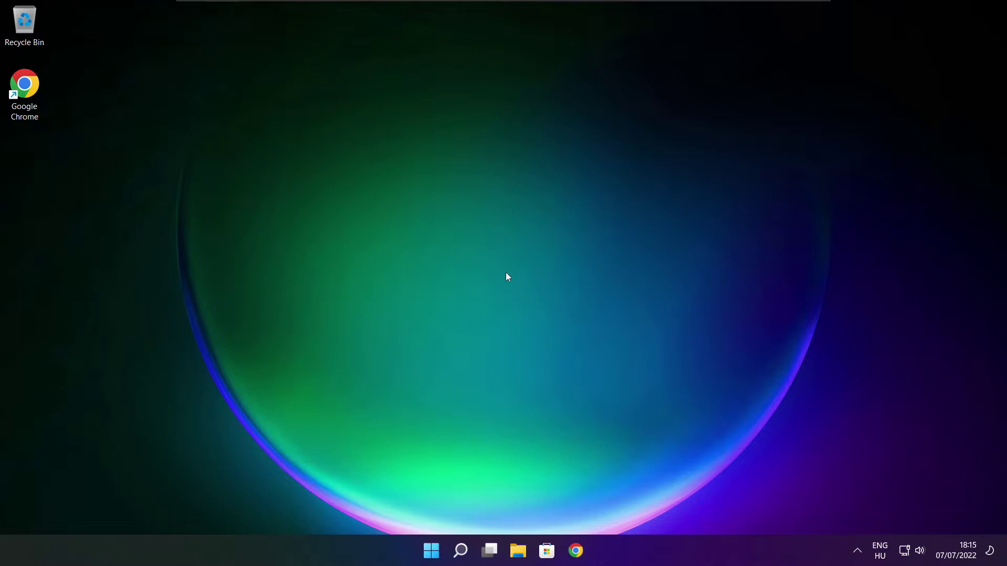
Step: Check Windows Update from search, finding the 2022-06 cumulative update, then close Settings
{"action": "left_click", "coordinate": [462, 552]}
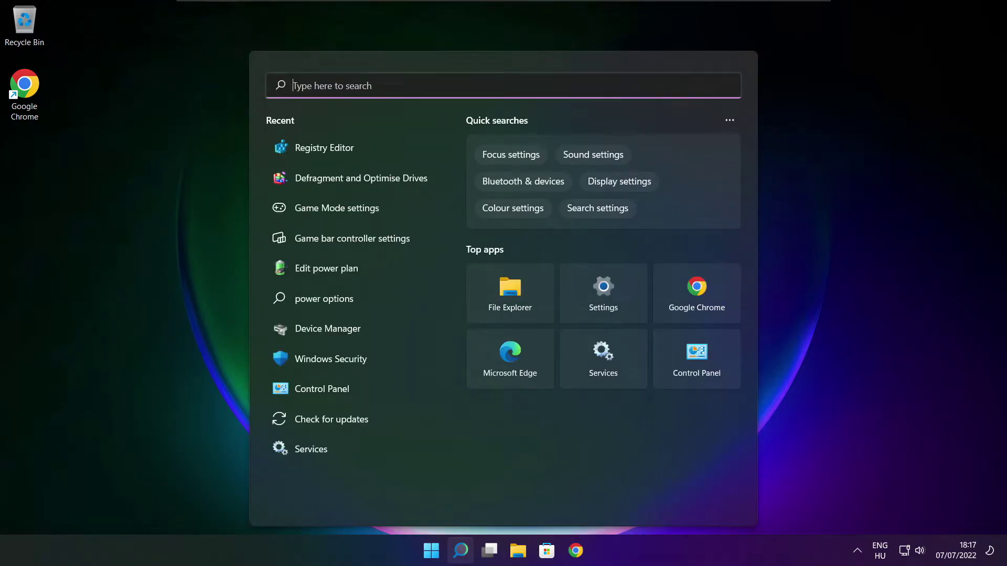
{"action": "type", "text": "updates"}
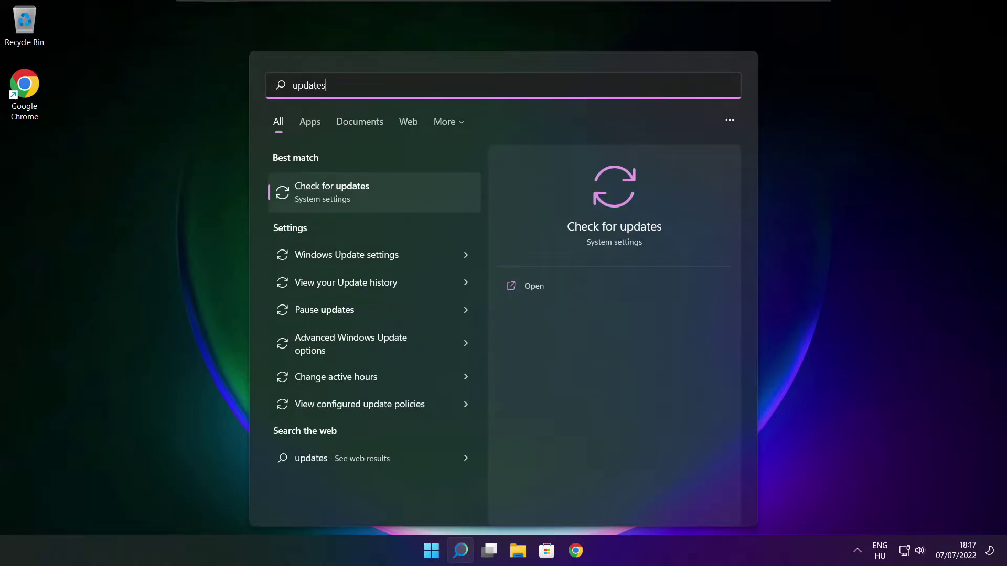
{"action": "left_click", "coordinate": [367, 194]}
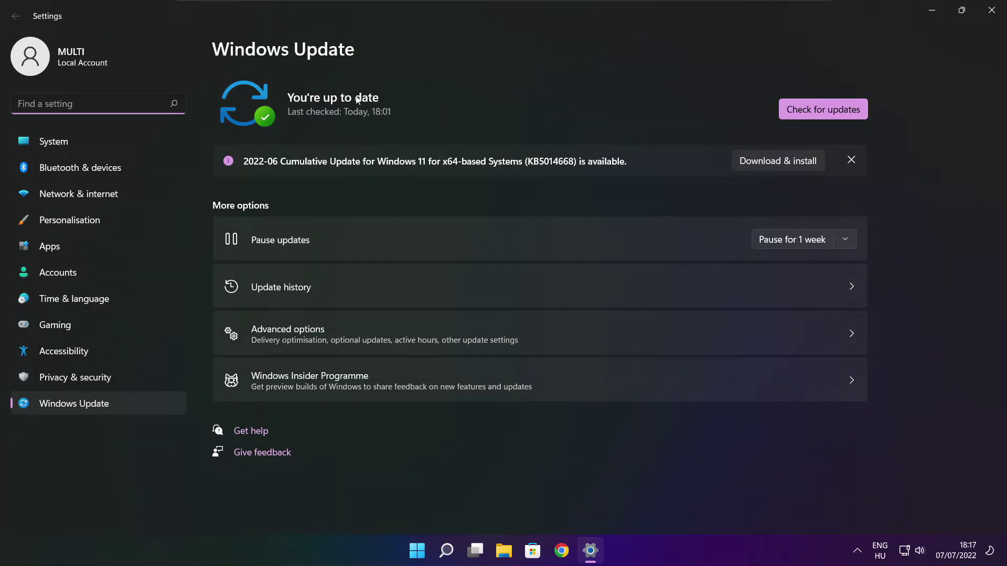
{"action": "left_click", "coordinate": [823, 109]}
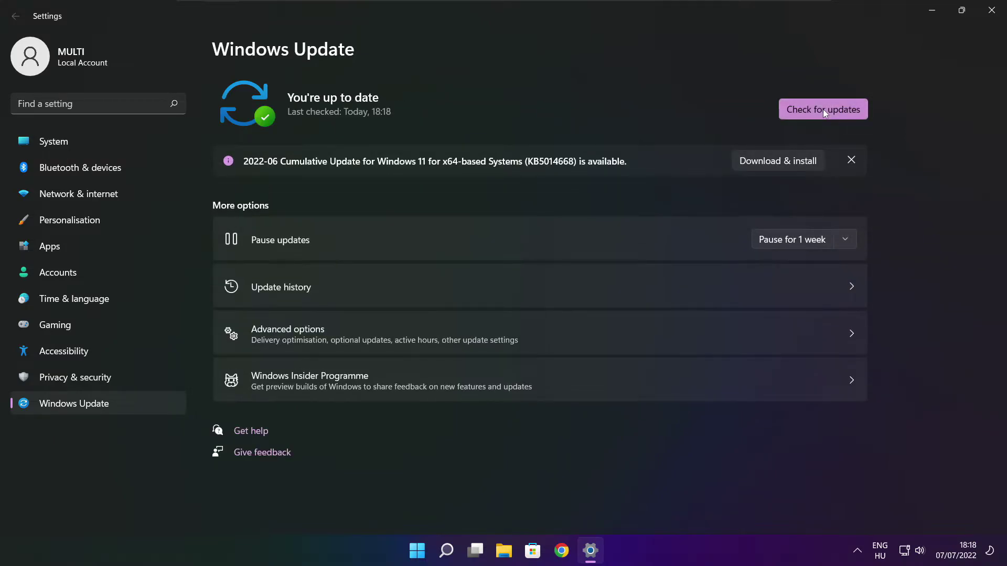
{"action": "left_click", "coordinate": [991, 16]}
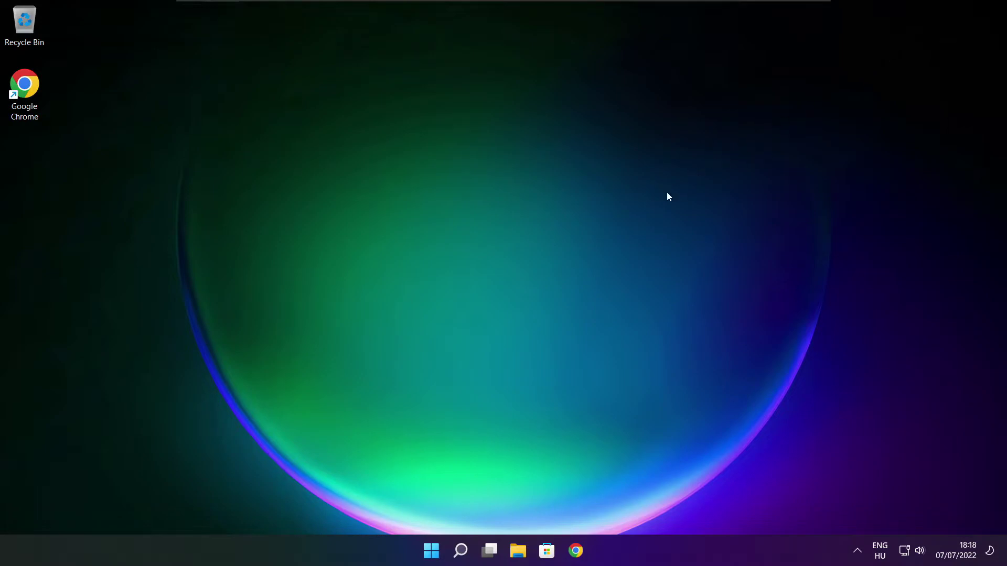
Step: Search Windows for 'regedit' and launch Registry Editor from the best match
{"action": "left_click", "coordinate": [463, 556]}
{"action": "left_click", "coordinate": [461, 553]}
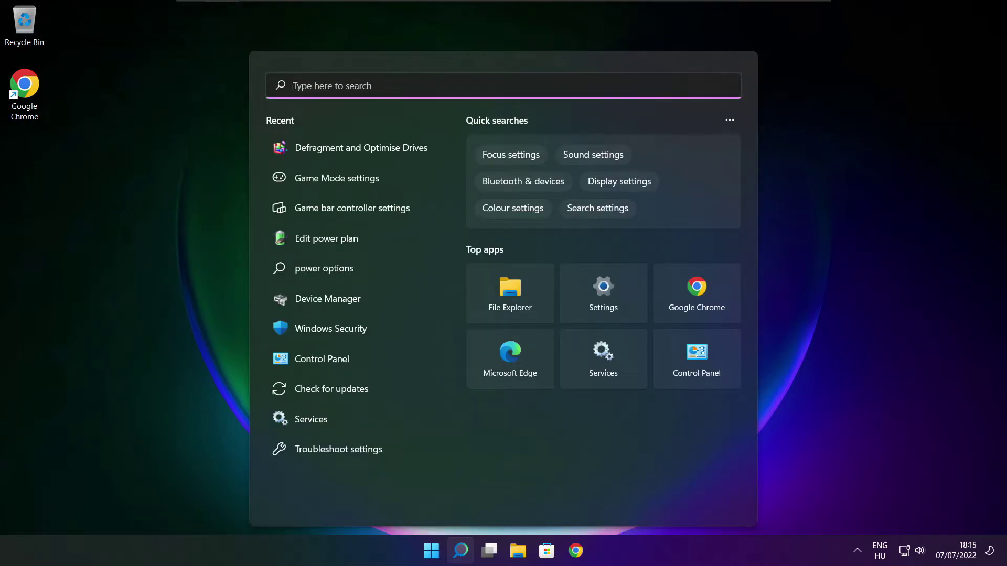
{"action": "type", "text": "regedit"}
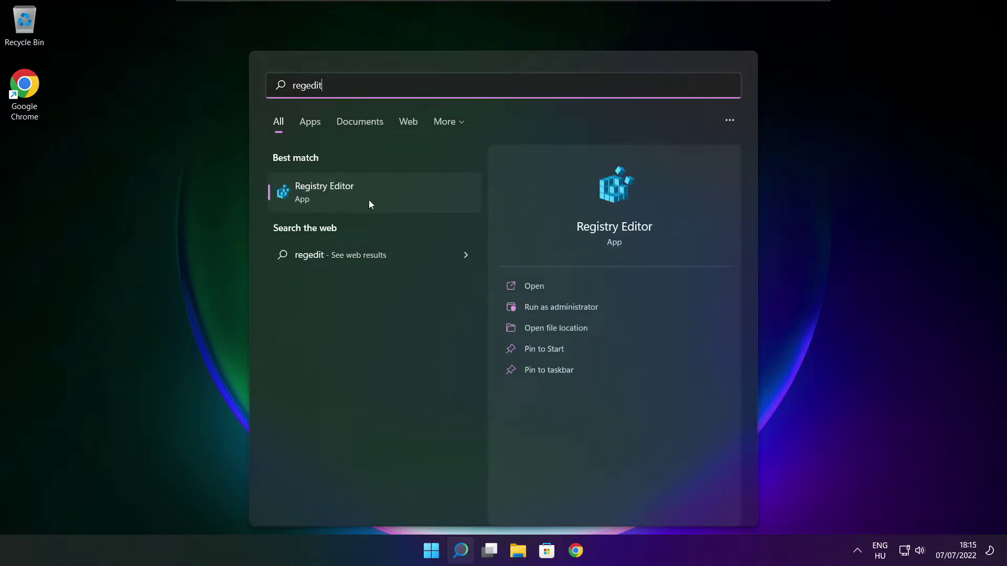
{"action": "left_click", "coordinate": [384, 192]}
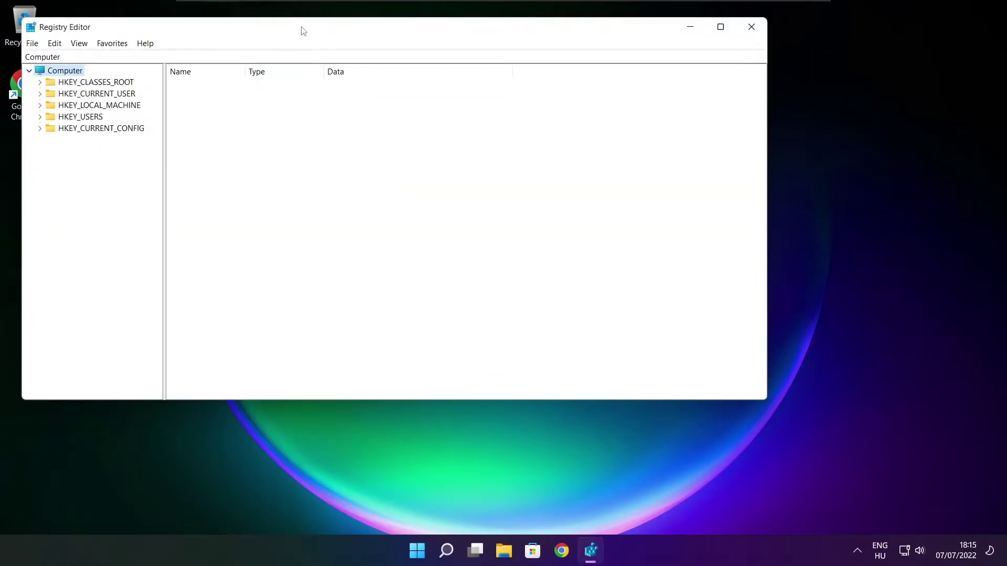
Step: Navigate to HKEY_CURRENT_USER\System\GameConfigStore and widen the value name column
{"action": "left_click_drag", "start_coordinate": [305, 29], "coordinate": [411, 106]}
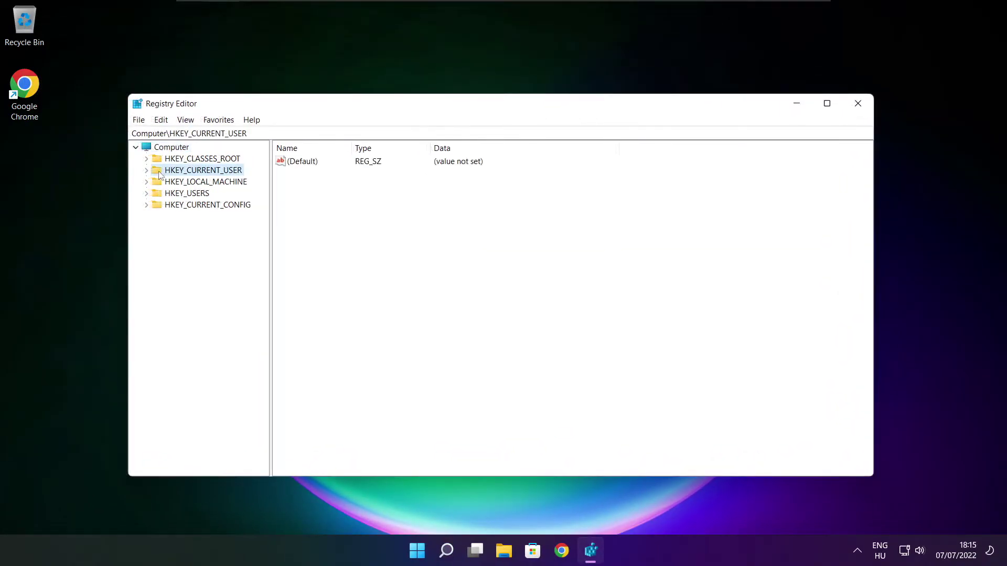
{"action": "left_click", "coordinate": [159, 171]}
{"action": "left_click", "coordinate": [146, 171]}
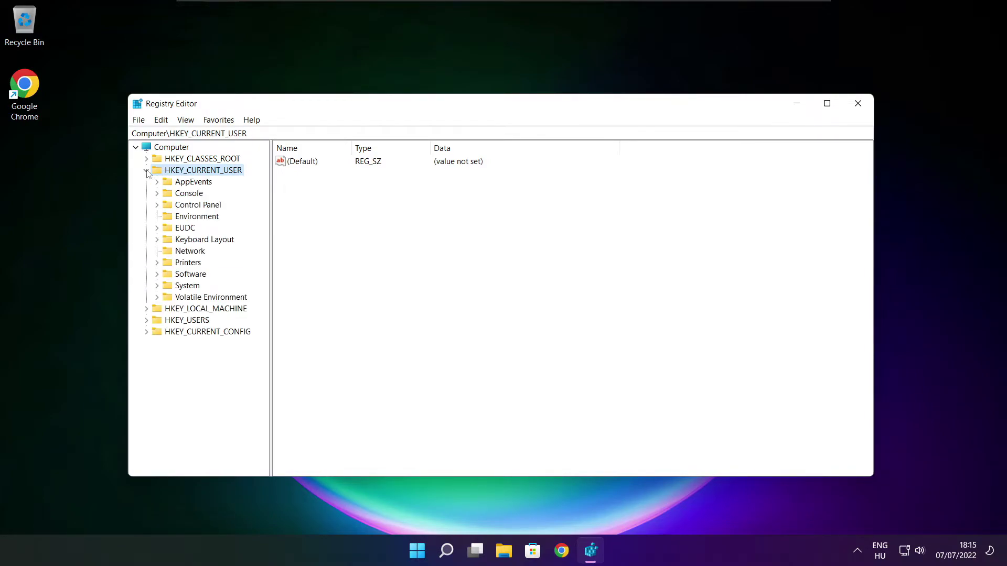
{"action": "left_click", "coordinate": [167, 288]}
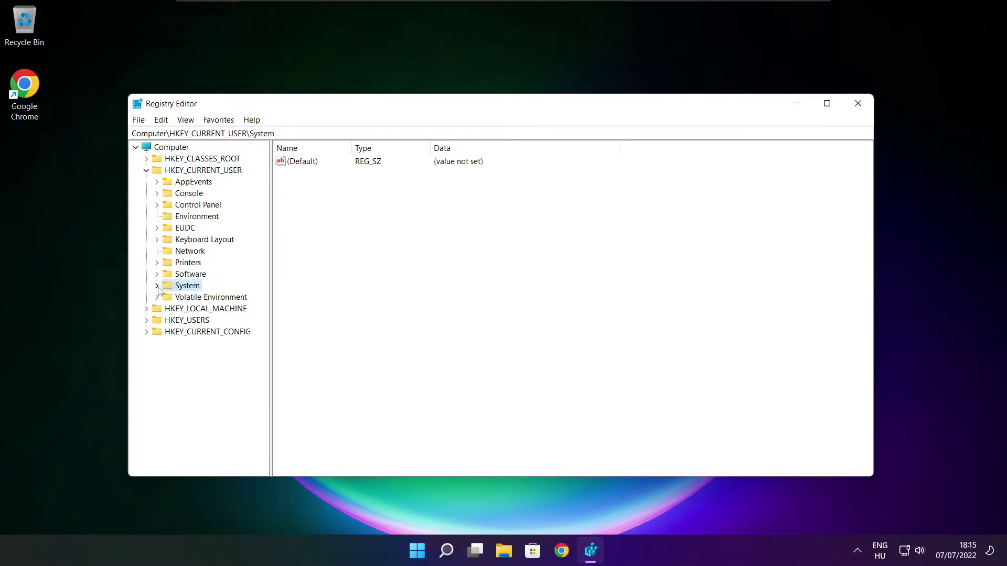
{"action": "left_click", "coordinate": [156, 286]}
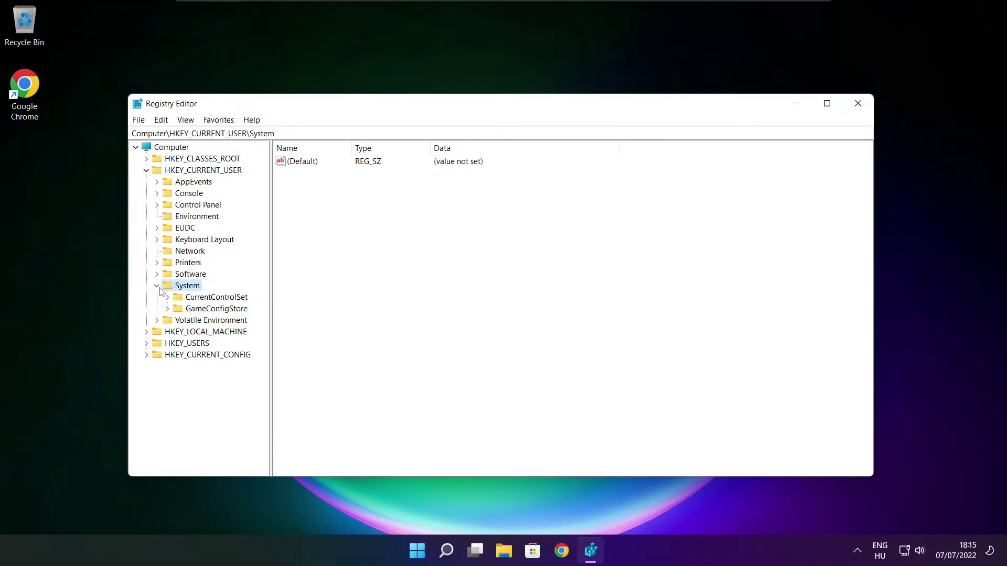
{"action": "left_click", "coordinate": [201, 311]}
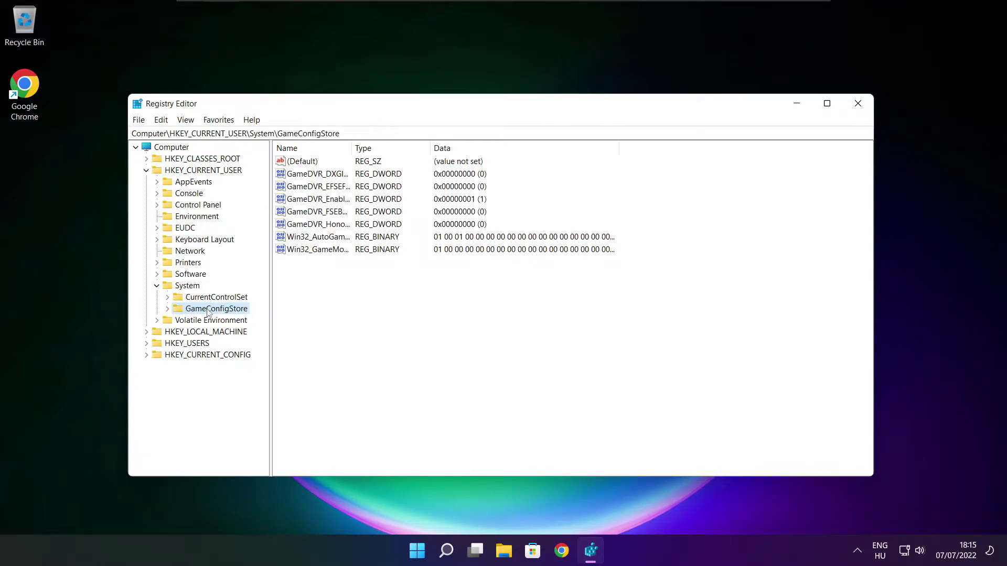
{"action": "left_click_drag", "start_coordinate": [352, 146], "coordinate": [443, 144]}
Step: Change GameDVR_Enabled's value data to 0
{"action": "left_click", "coordinate": [325, 202]}
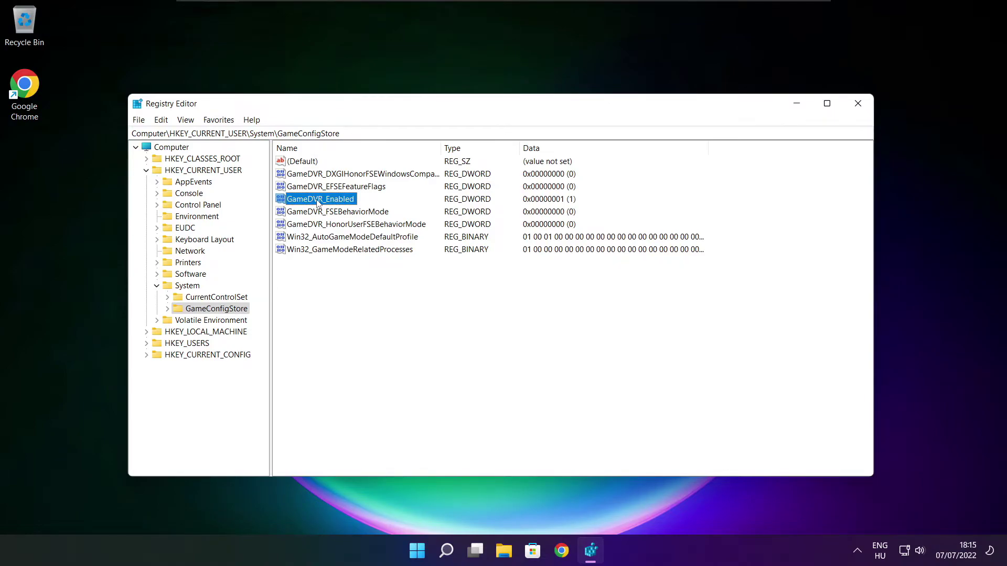
{"action": "double_click", "coordinate": [318, 203]}
{"action": "left_click_drag", "start_coordinate": [294, 169], "coordinate": [528, 208]}
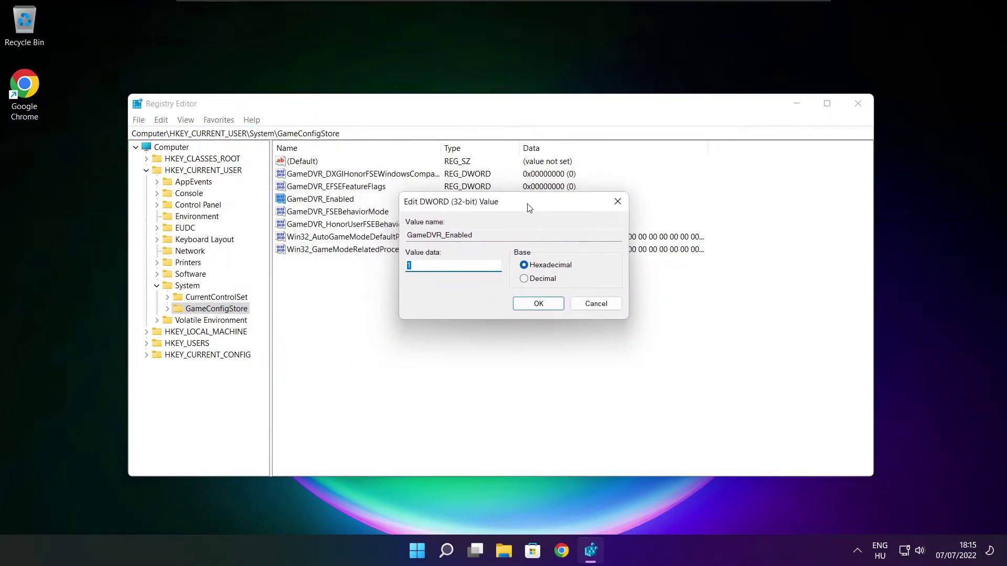
{"action": "double_click", "coordinate": [409, 265]}
{"action": "left_click", "coordinate": [538, 306]}
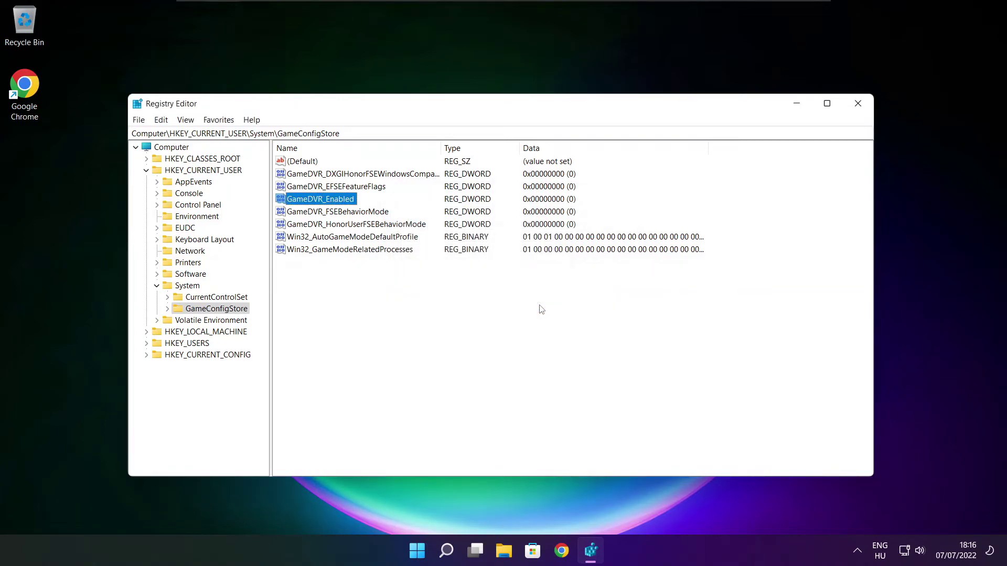
Step: Collapse HKEY_CURRENT_USER and expand HKEY_LOCAL_MACHINE\SOFTWARE\Microsoft
{"action": "left_click", "coordinate": [145, 170]}
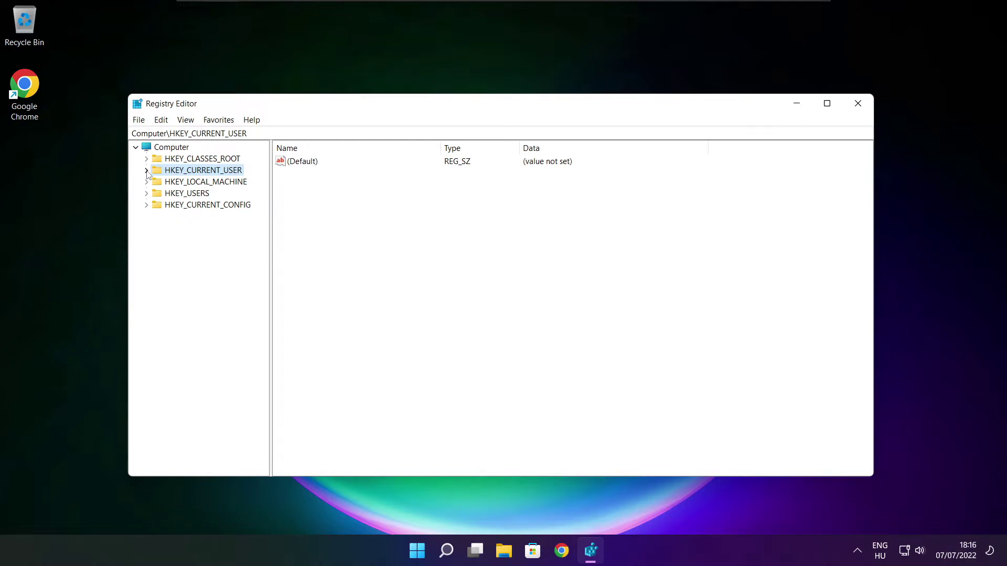
{"action": "left_click", "coordinate": [181, 185]}
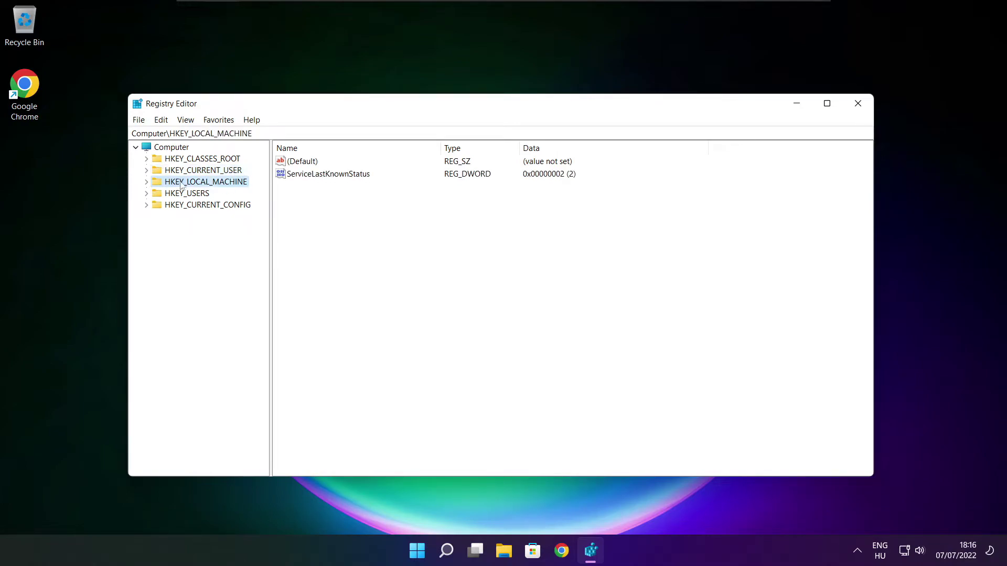
{"action": "left_click", "coordinate": [145, 181]}
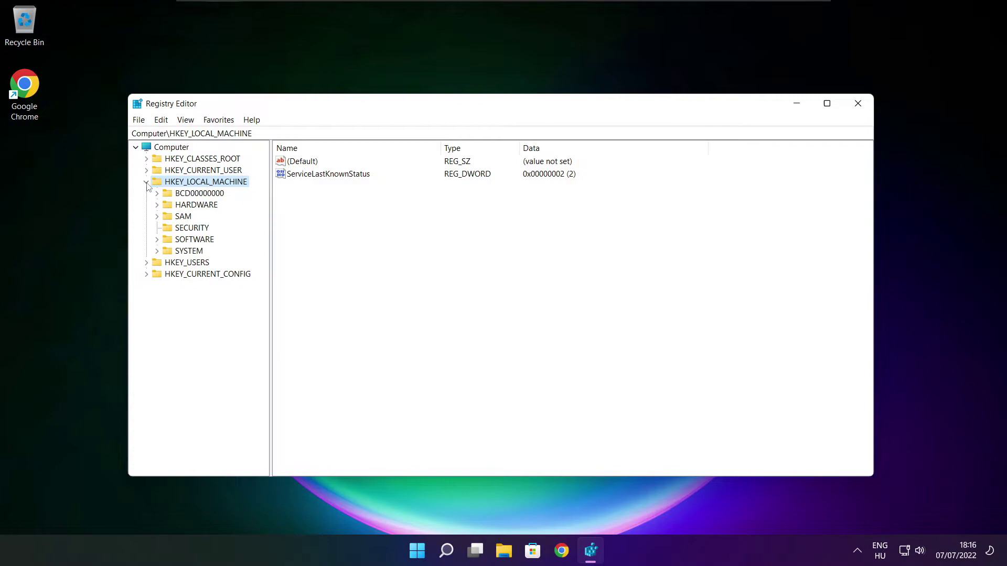
{"action": "left_click", "coordinate": [169, 241]}
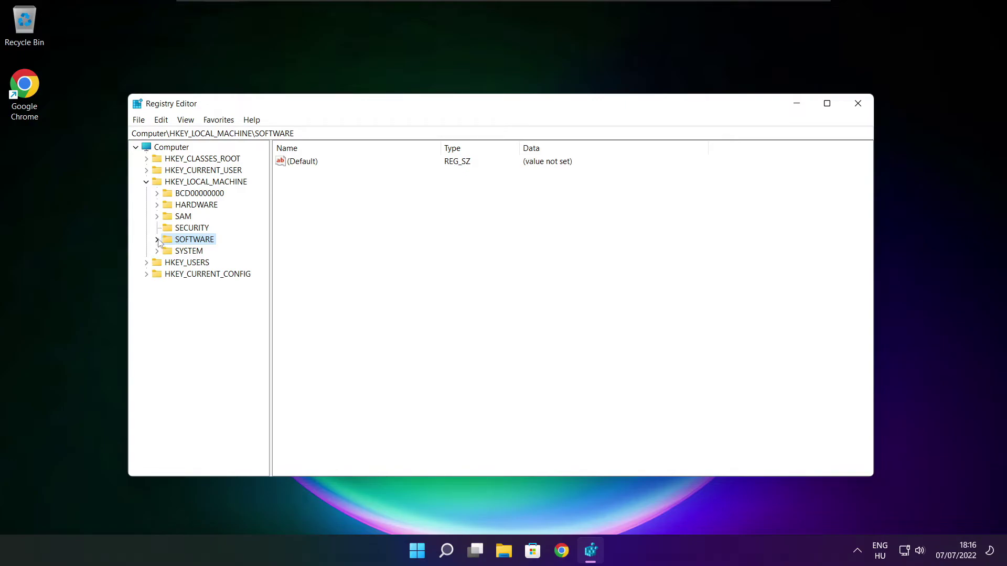
{"action": "left_click", "coordinate": [157, 241]}
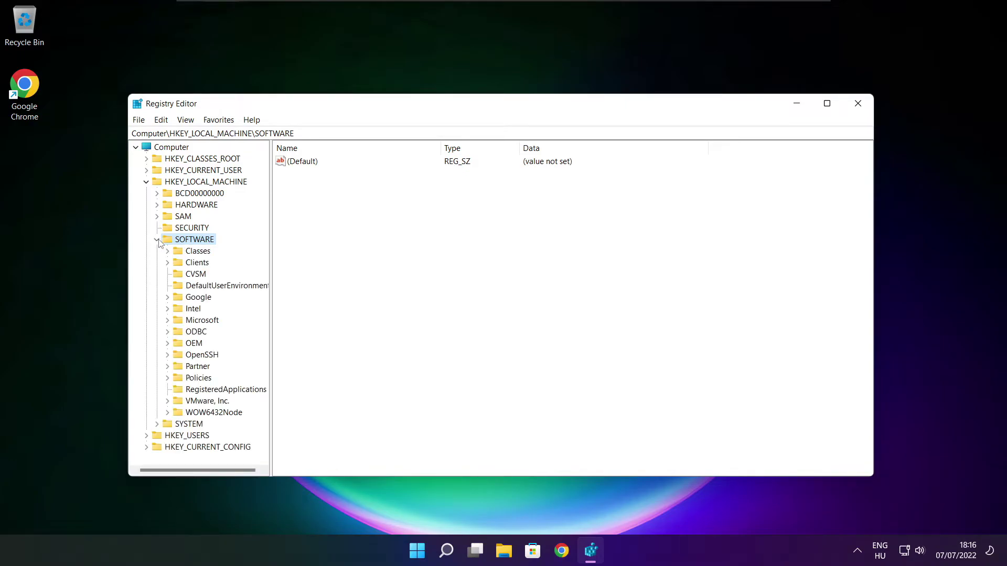
{"action": "left_click", "coordinate": [196, 323]}
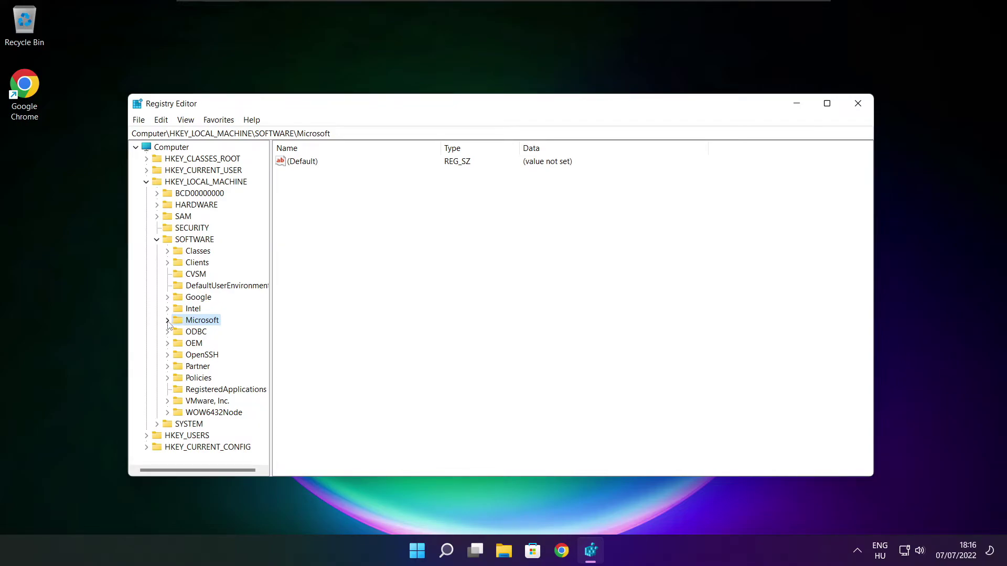
{"action": "left_click", "coordinate": [168, 321]}
{"action": "scroll", "coordinate": [202, 315], "scroll_direction": "down", "scroll_amount": 5}
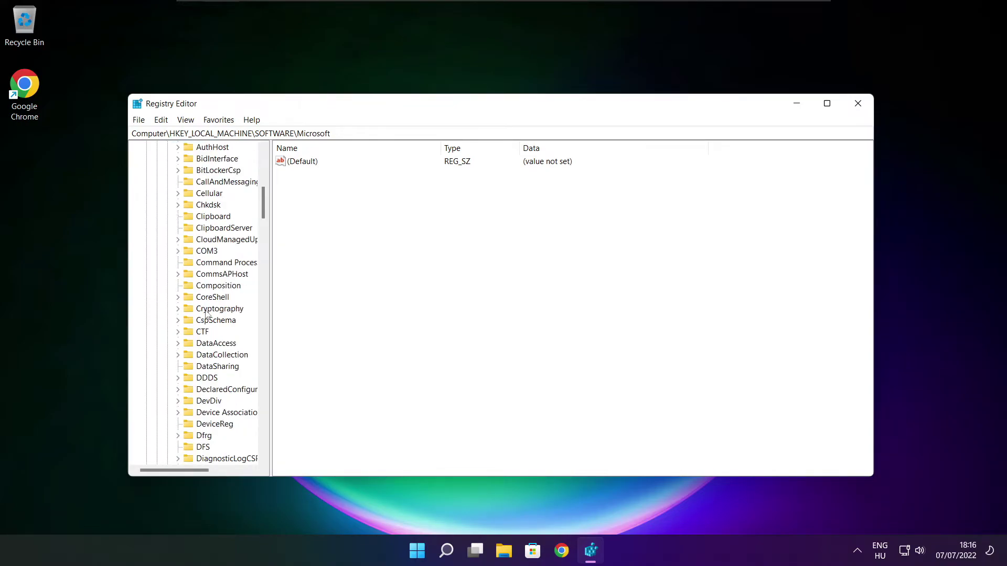
{"action": "scroll", "coordinate": [201, 315], "scroll_direction": "down", "scroll_amount": 9}
{"action": "scroll", "coordinate": [202, 315], "scroll_direction": "down", "scroll_amount": 7}
{"action": "scroll", "coordinate": [205, 312], "scroll_direction": "down", "scroll_amount": 5}
{"action": "scroll", "coordinate": [205, 312], "scroll_direction": "down", "scroll_amount": 7}
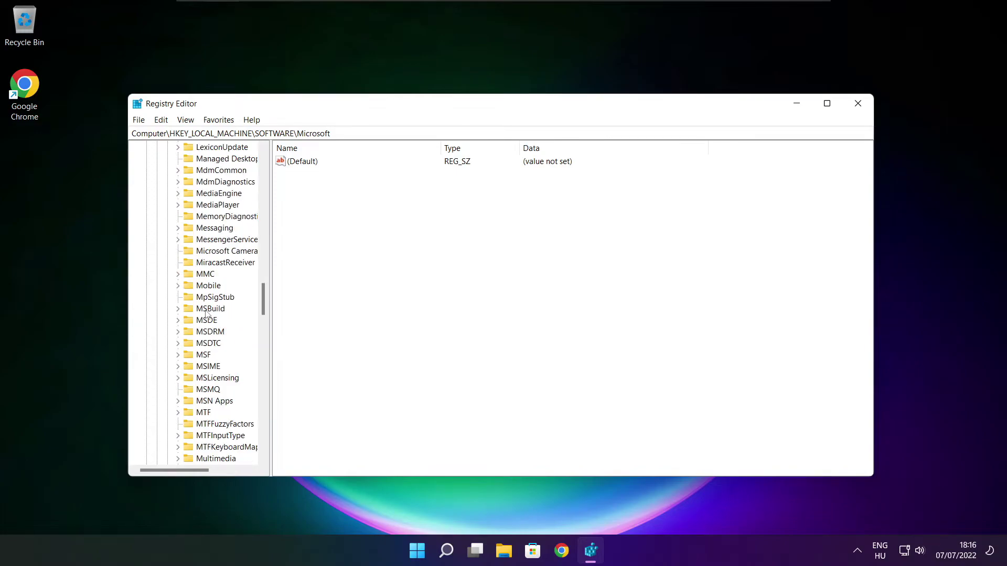
{"action": "scroll", "coordinate": [206, 311], "scroll_direction": "down", "scroll_amount": 7}
{"action": "scroll", "coordinate": [206, 311], "scroll_direction": "down", "scroll_amount": 6}
{"action": "scroll", "coordinate": [205, 313], "scroll_direction": "down", "scroll_amount": 1}
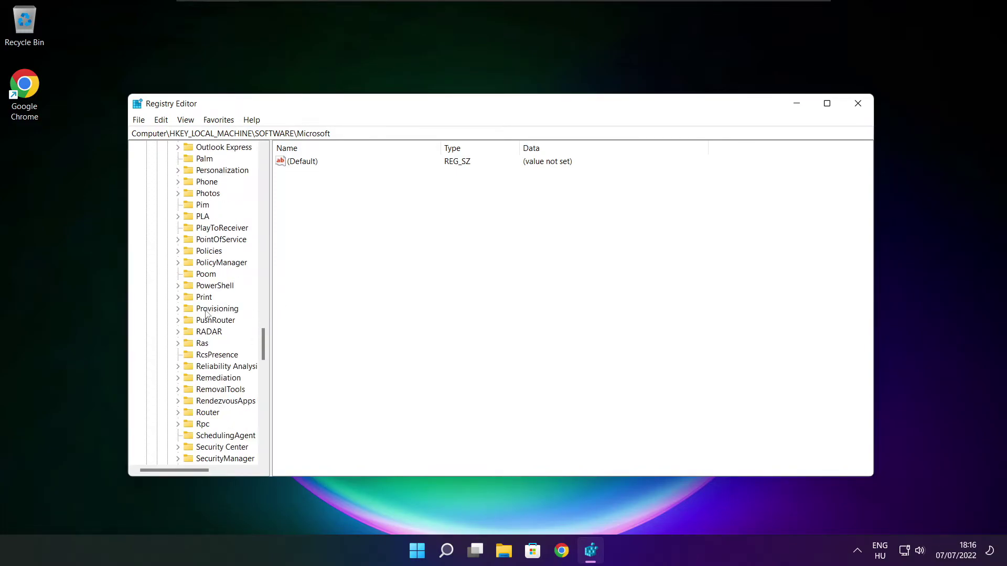
{"action": "scroll", "coordinate": [206, 298], "scroll_direction": "up", "scroll_amount": 1}
Step: Expand PolicyManager\default\ApplicationManagement and widen the key tree
{"action": "left_click", "coordinate": [208, 299]}
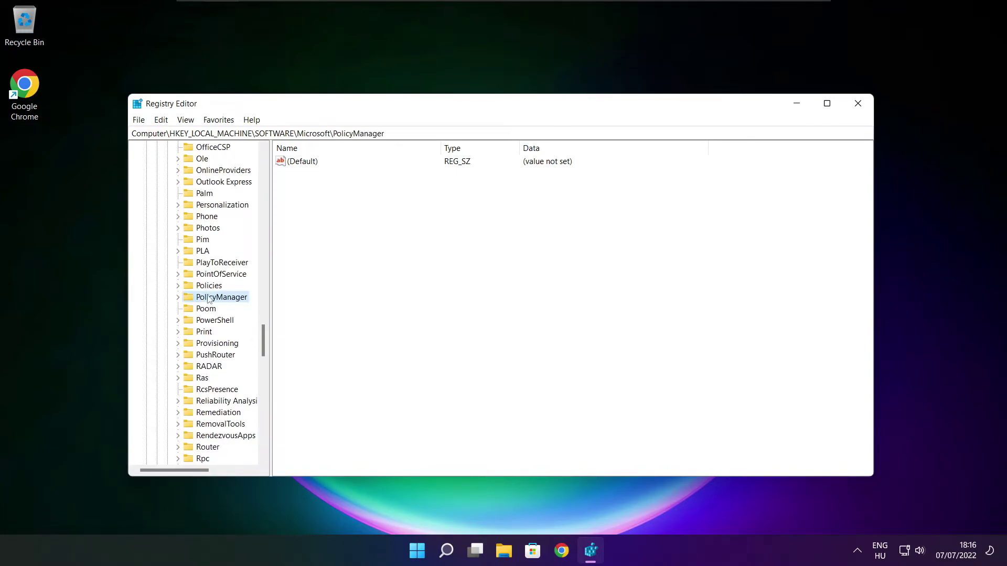
{"action": "left_click", "coordinate": [177, 298]}
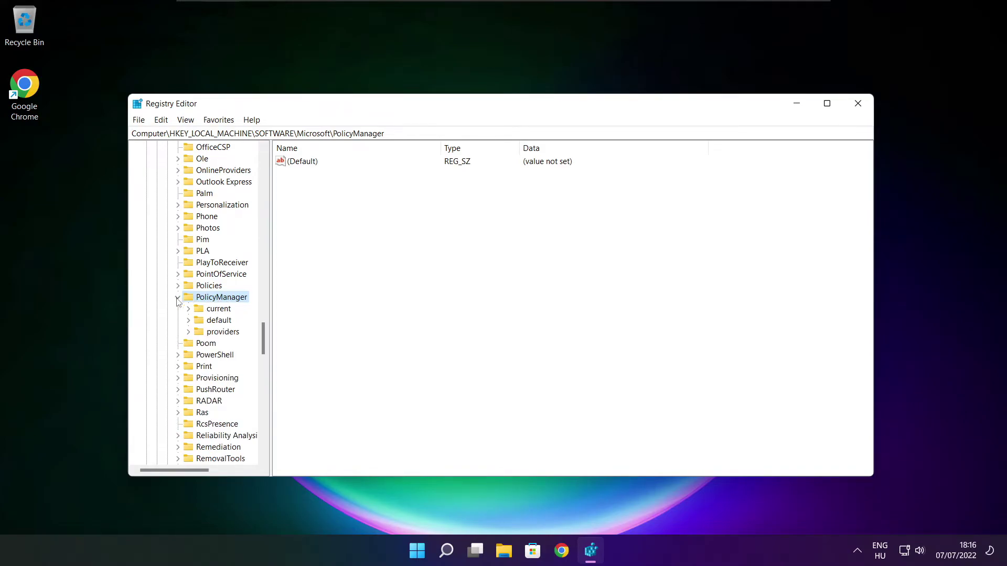
{"action": "left_click", "coordinate": [218, 322]}
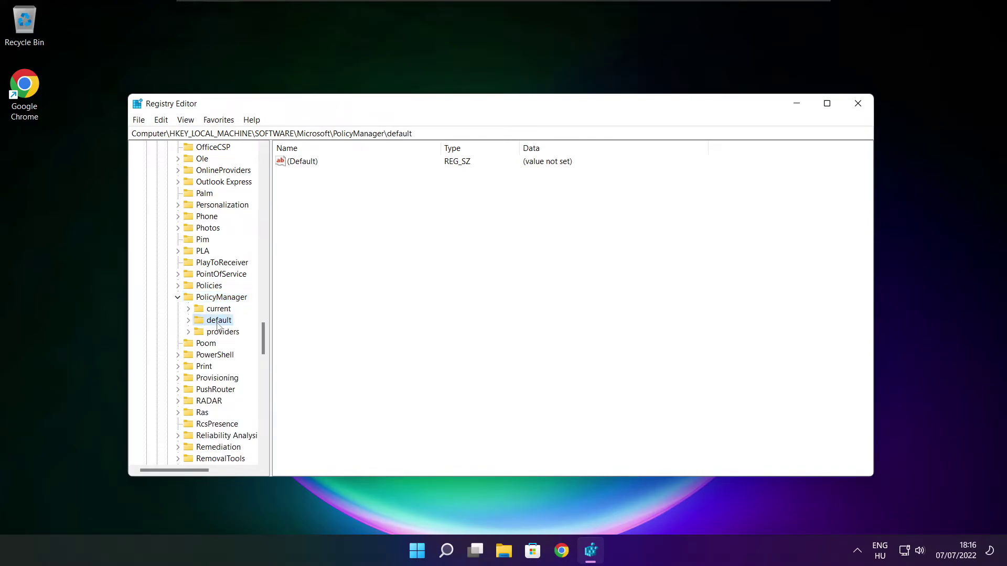
{"action": "left_click", "coordinate": [189, 320]}
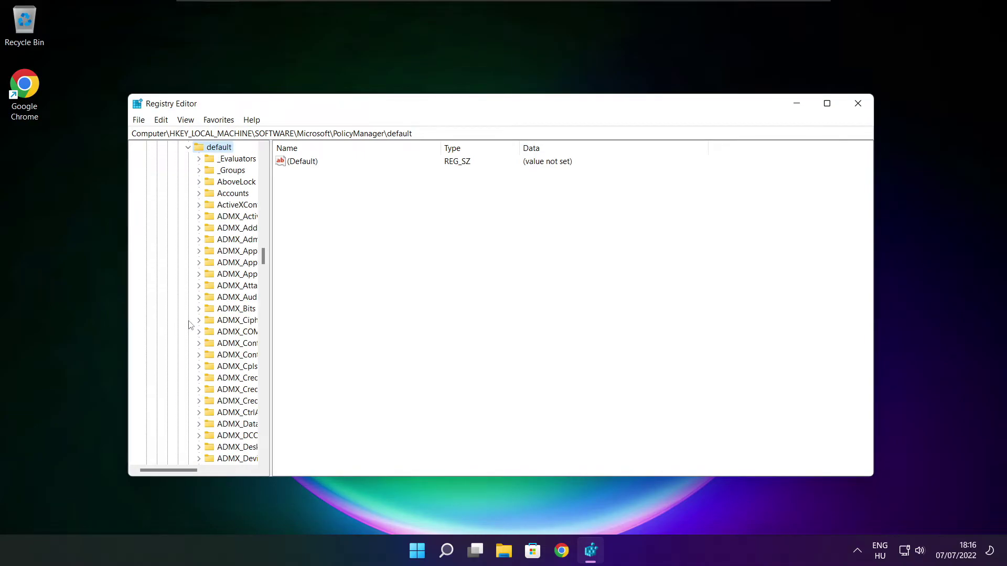
{"action": "scroll", "coordinate": [234, 230], "scroll_direction": "down", "scroll_amount": 10}
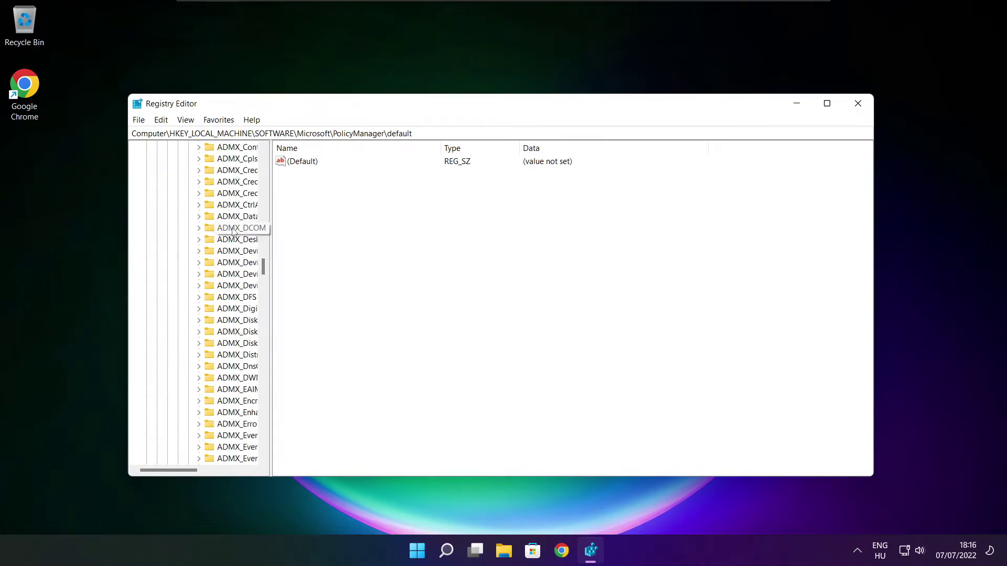
{"action": "scroll", "coordinate": [234, 230], "scroll_direction": "down", "scroll_amount": 5}
{"action": "scroll", "coordinate": [234, 229], "scroll_direction": "down", "scroll_amount": 8}
{"action": "scroll", "coordinate": [234, 231], "scroll_direction": "down", "scroll_amount": 8}
{"action": "scroll", "coordinate": [234, 229], "scroll_direction": "down", "scroll_amount": 8}
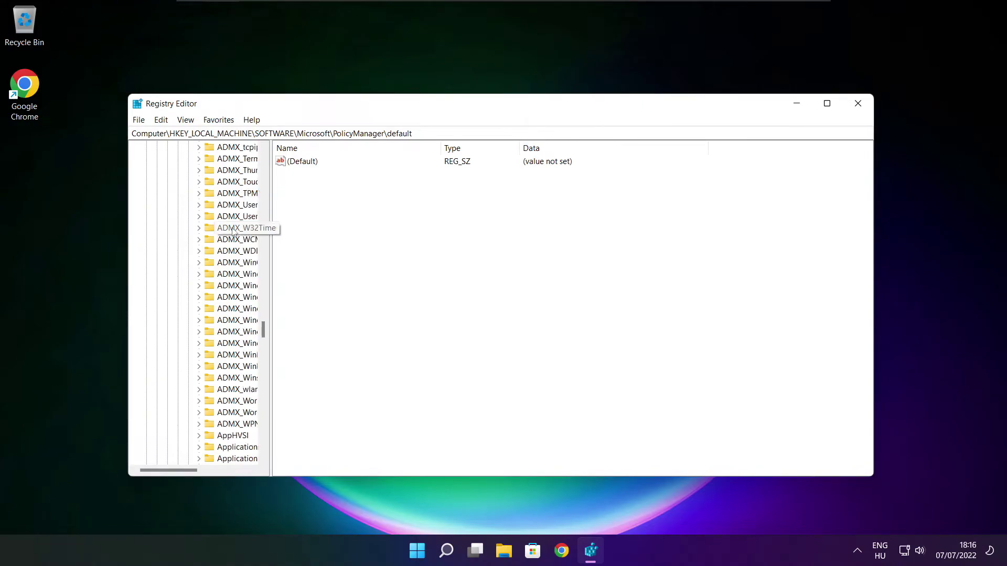
{"action": "scroll", "coordinate": [233, 230], "scroll_direction": "down", "scroll_amount": 8}
{"action": "left_click_drag", "start_coordinate": [271, 227], "coordinate": [333, 227]}
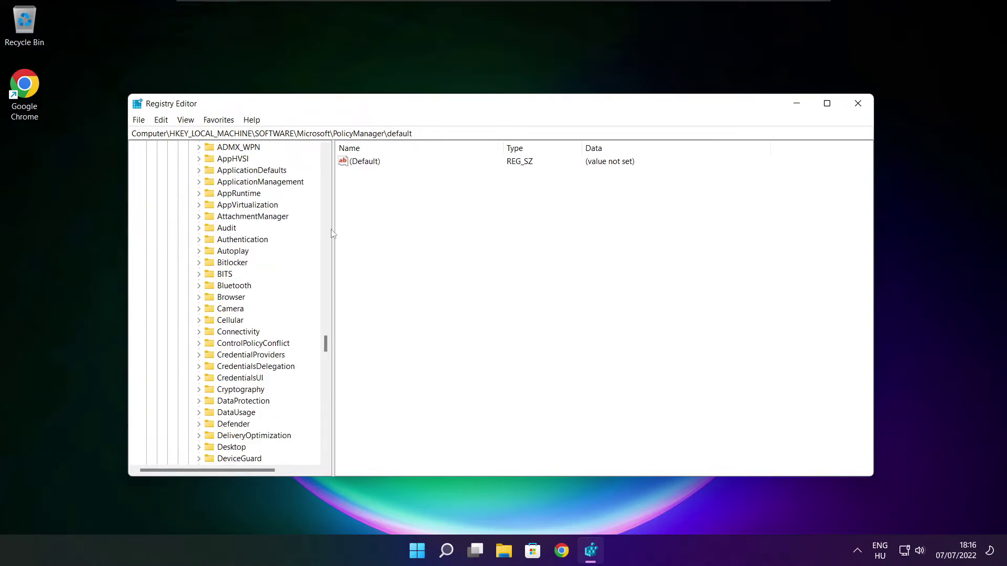
{"action": "scroll", "coordinate": [243, 220], "scroll_direction": "up", "scroll_amount": 1}
{"action": "left_click", "coordinate": [245, 218]}
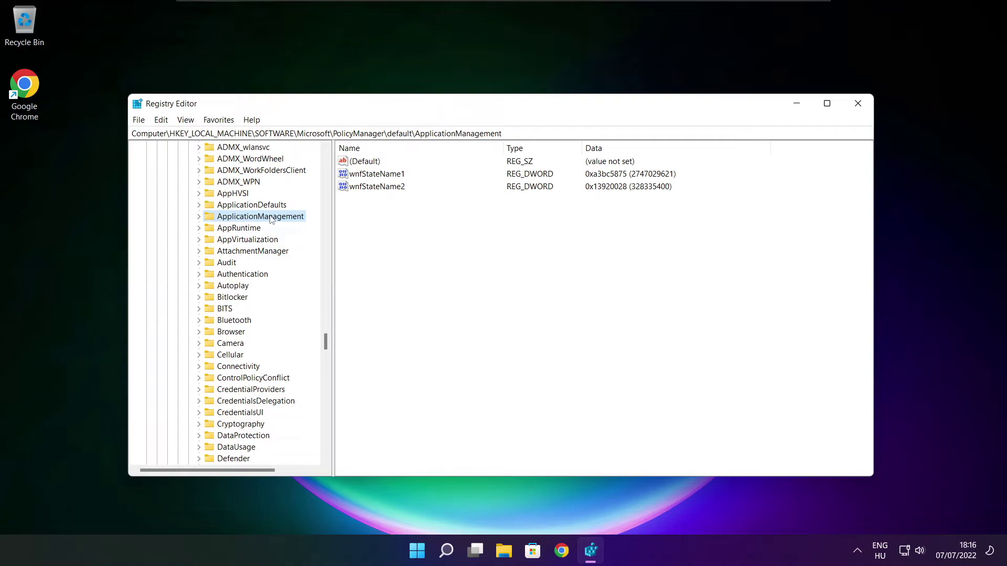
{"action": "left_click", "coordinate": [199, 217]}
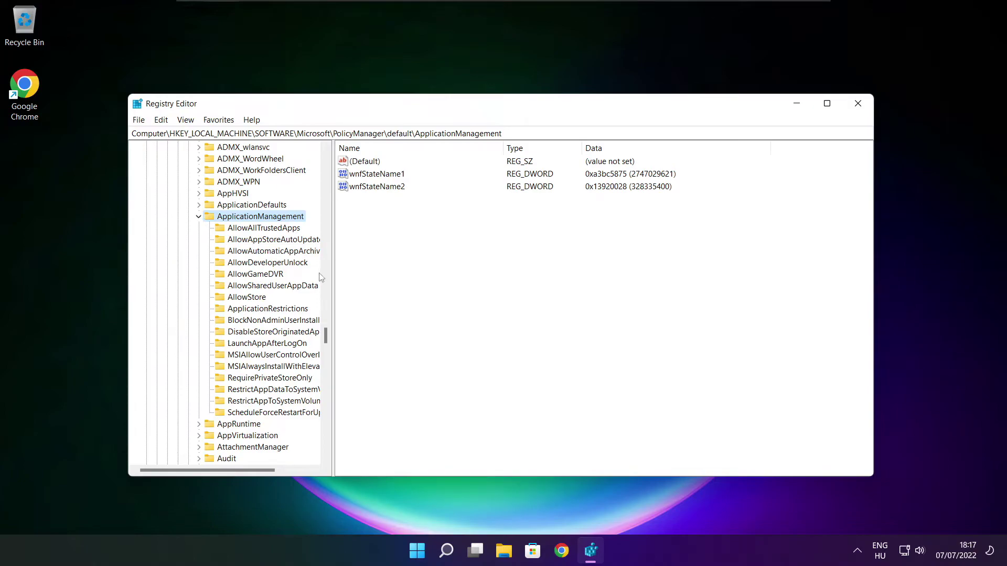
{"action": "left_click_drag", "start_coordinate": [333, 265], "coordinate": [344, 264]}
Step: Set AllowGameDVR's 'value' entry to 0 and close Registry Editor
{"action": "left_click", "coordinate": [261, 275]}
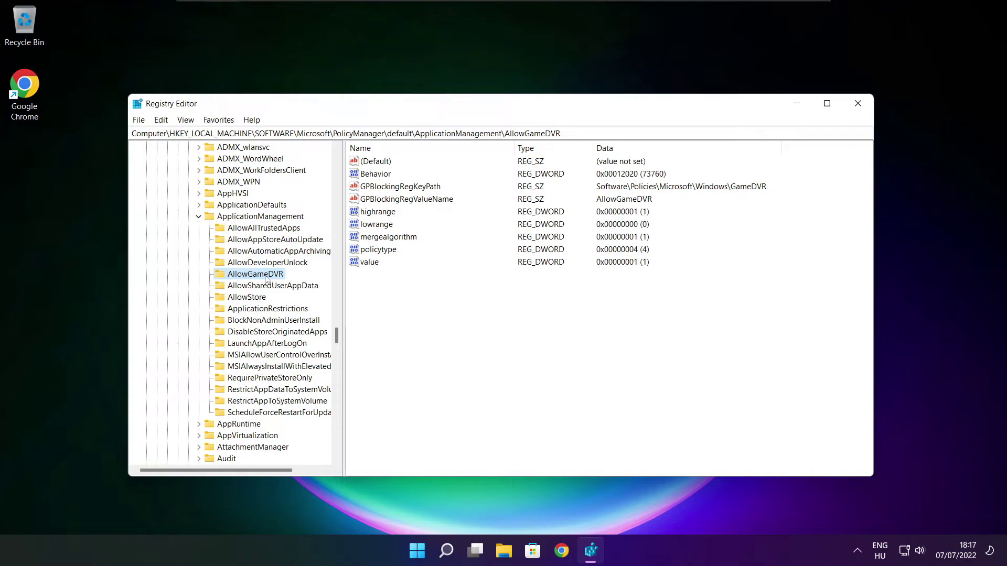
{"action": "left_click", "coordinate": [368, 264]}
{"action": "double_click", "coordinate": [370, 264]}
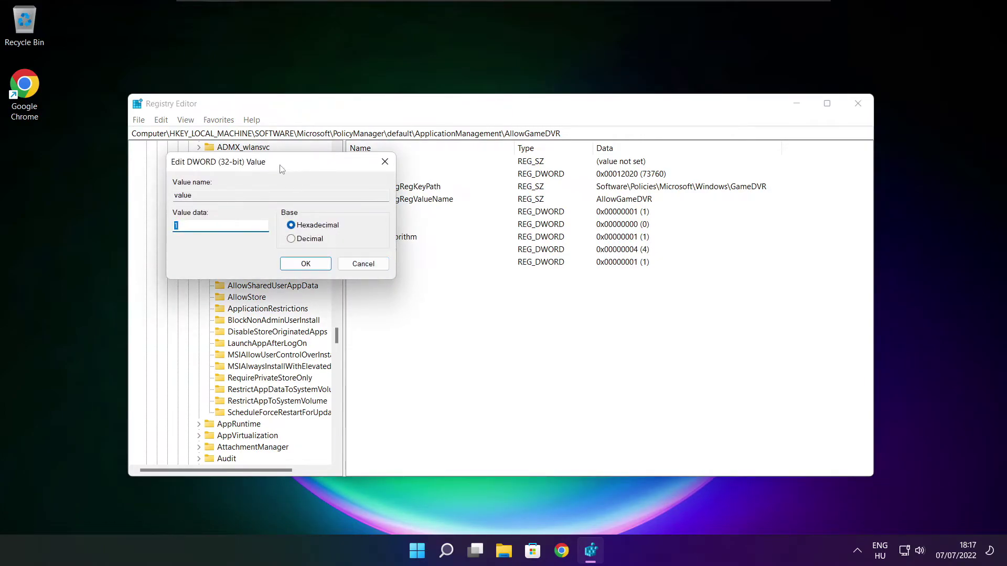
{"action": "left_click_drag", "start_coordinate": [284, 171], "coordinate": [511, 210]}
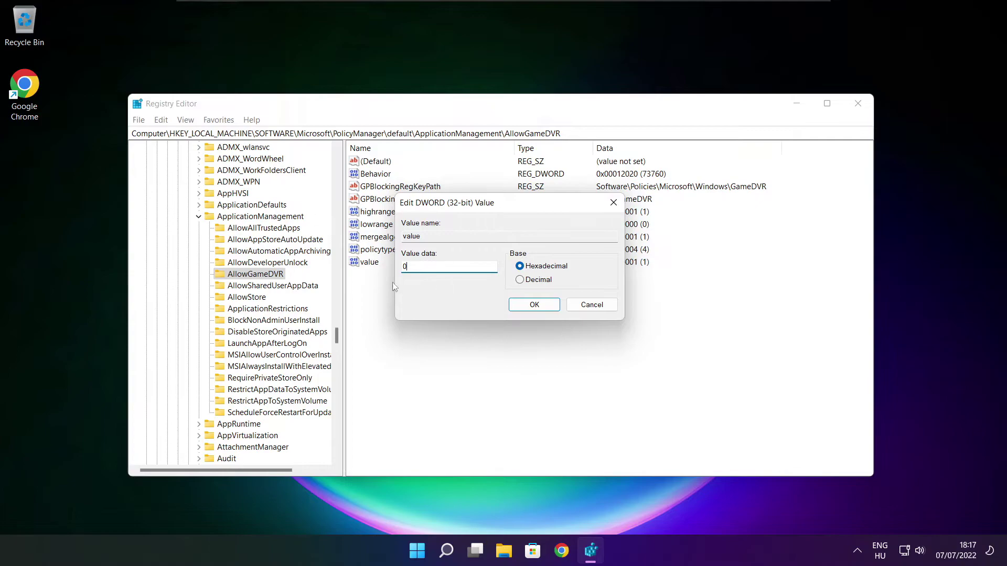
{"action": "left_click", "coordinate": [534, 306]}
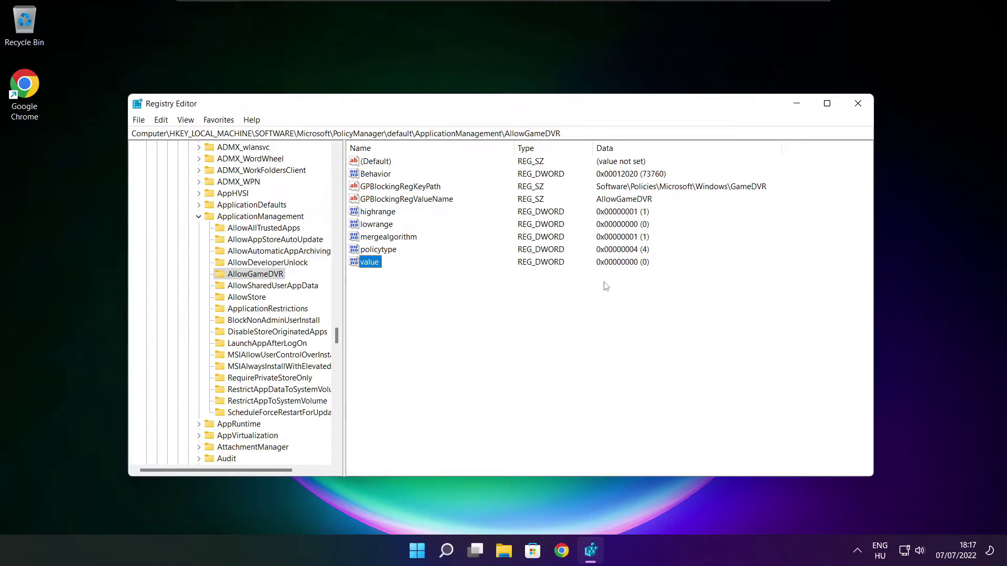
{"action": "left_click", "coordinate": [858, 104]}
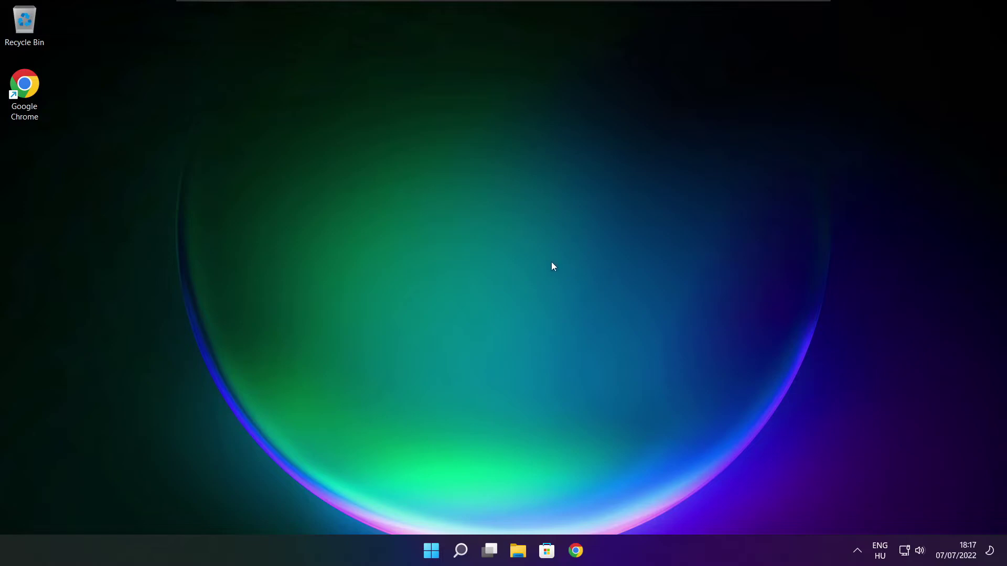
Step: Return to the DirectX download page in Chrome and download dxwebsetup.exe
{"action": "left_click", "coordinate": [579, 556]}
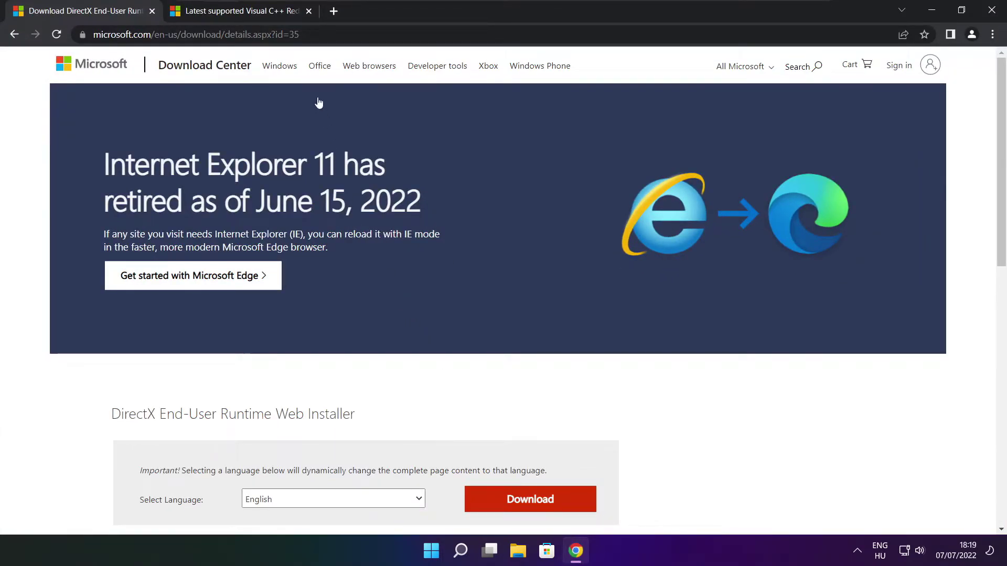
{"action": "mouse_move", "coordinate": [300, 35]}
{"action": "left_mouse_down"}
{"action": "mouse_move", "coordinate": [93, 35]}
{"action": "mouse_move", "coordinate": [352, 35]}
{"action": "left_mouse_up"}
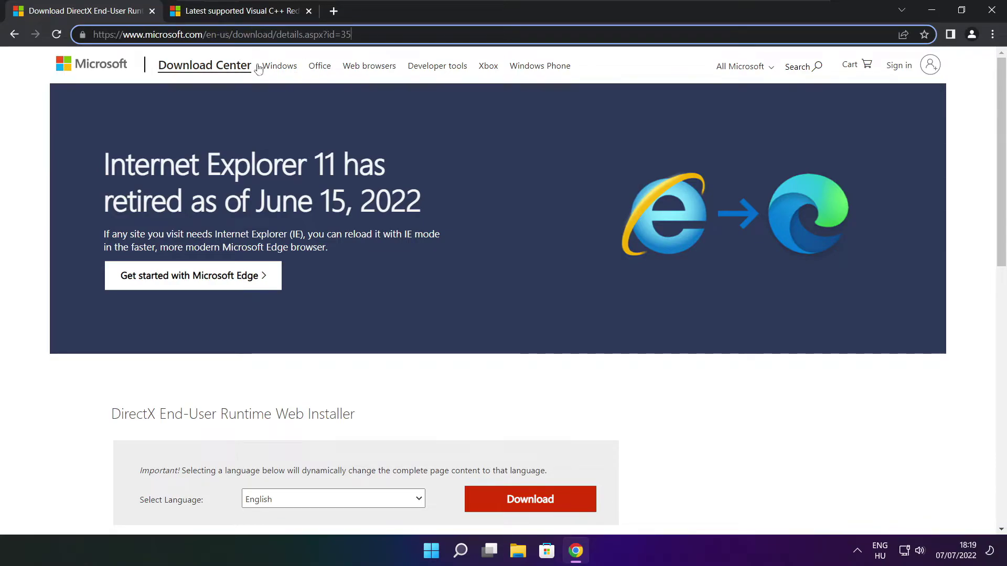
{"action": "left_click", "coordinate": [359, 378]}
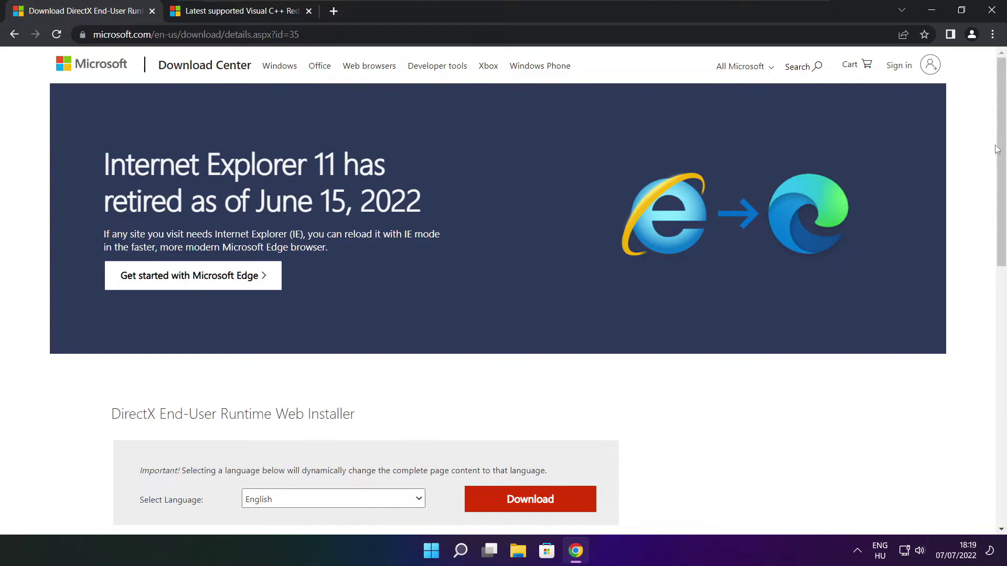
{"action": "scroll", "coordinate": [847, 241], "scroll_direction": "down", "scroll_amount": 3}
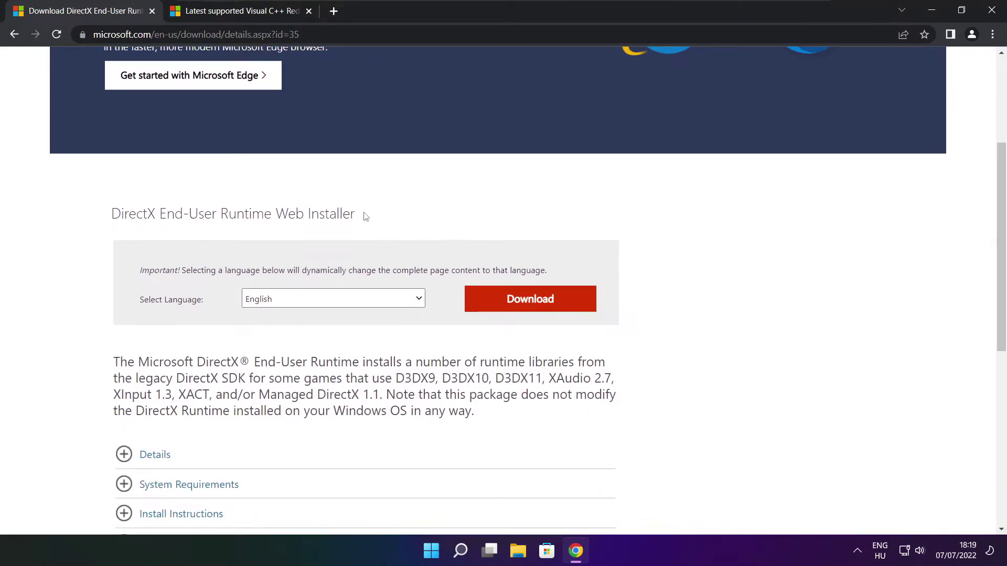
{"action": "mouse_move", "coordinate": [364, 215]}
{"action": "left_mouse_down"}
{"action": "mouse_move", "coordinate": [84, 221]}
{"action": "mouse_move", "coordinate": [409, 222]}
{"action": "left_mouse_up"}
{"action": "left_click", "coordinate": [534, 302]}
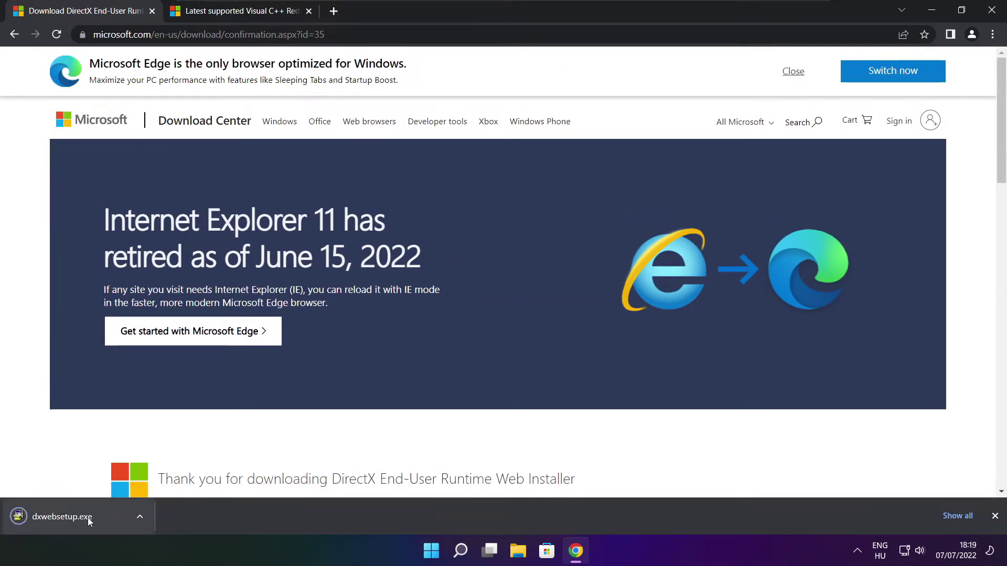
Step: Run dxwebsetup.exe, accept the licence, skip the Bing Bar, install, and finish
{"action": "left_click", "coordinate": [95, 517]}
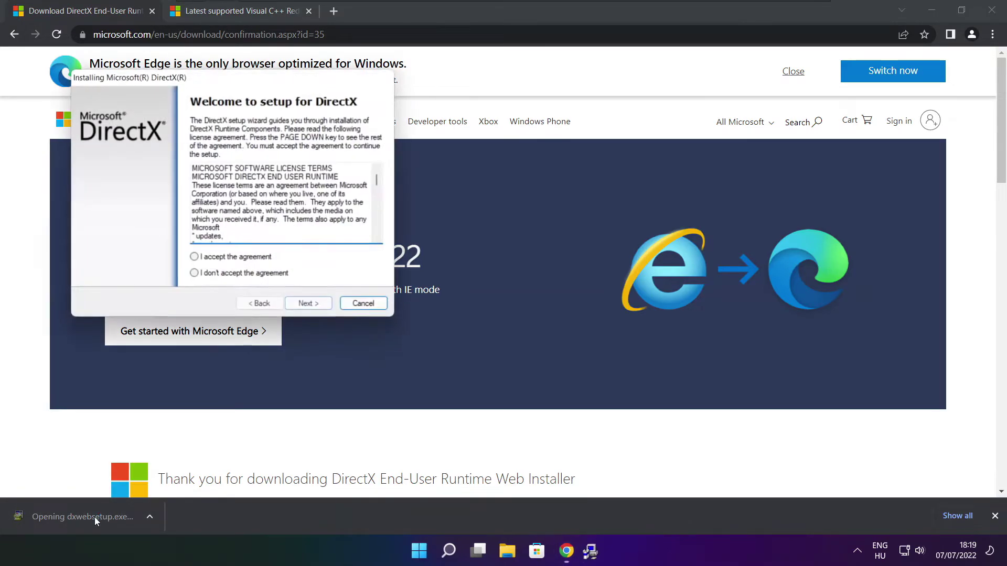
{"action": "mouse_move", "coordinate": [248, 85]}
{"action": "left_mouse_down"}
{"action": "mouse_move", "coordinate": [310, 122]}
{"action": "mouse_move", "coordinate": [480, 151]}
{"action": "left_mouse_up"}
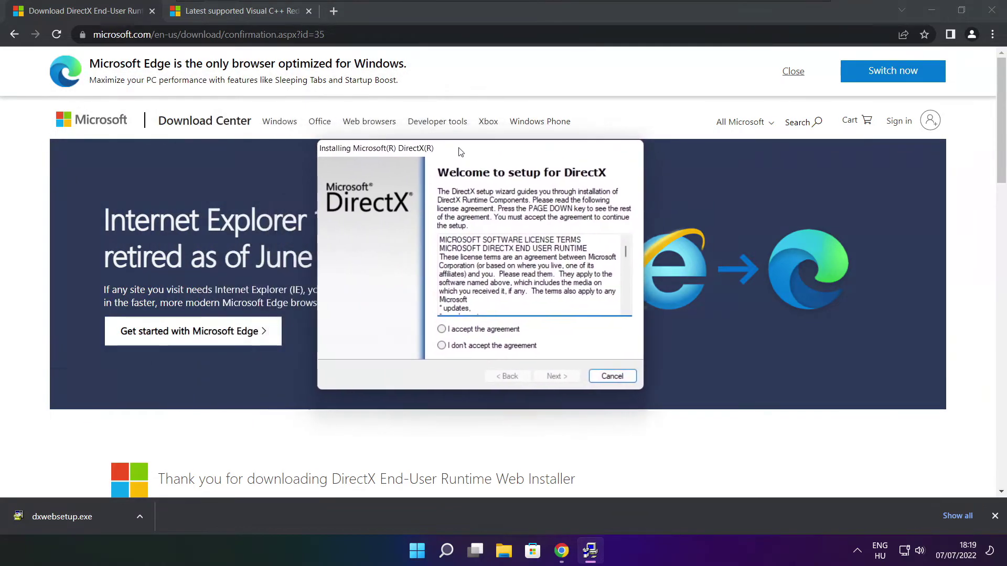
{"action": "left_click_drag", "start_coordinate": [645, 251], "coordinate": [643, 300]}
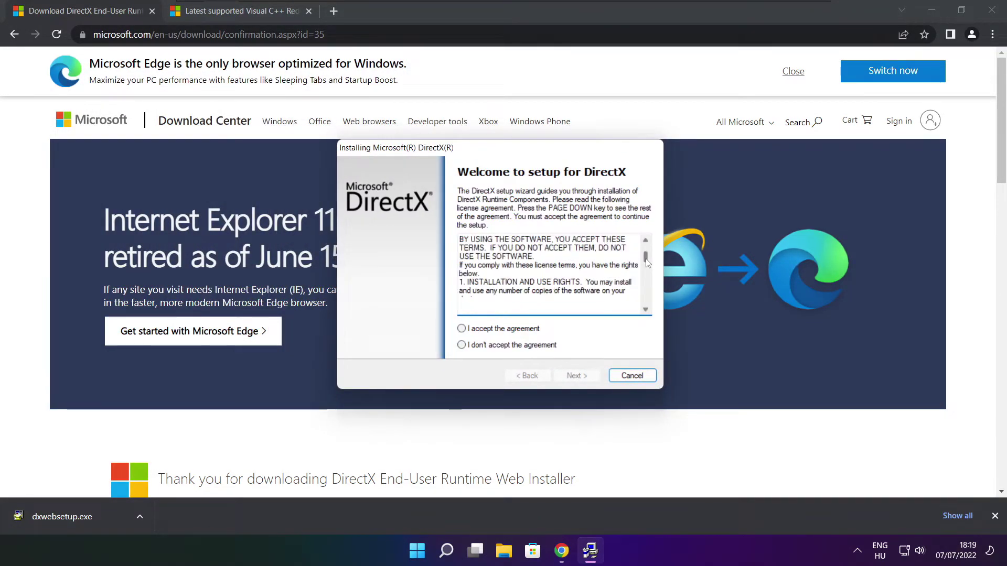
{"action": "left_click", "coordinate": [475, 331]}
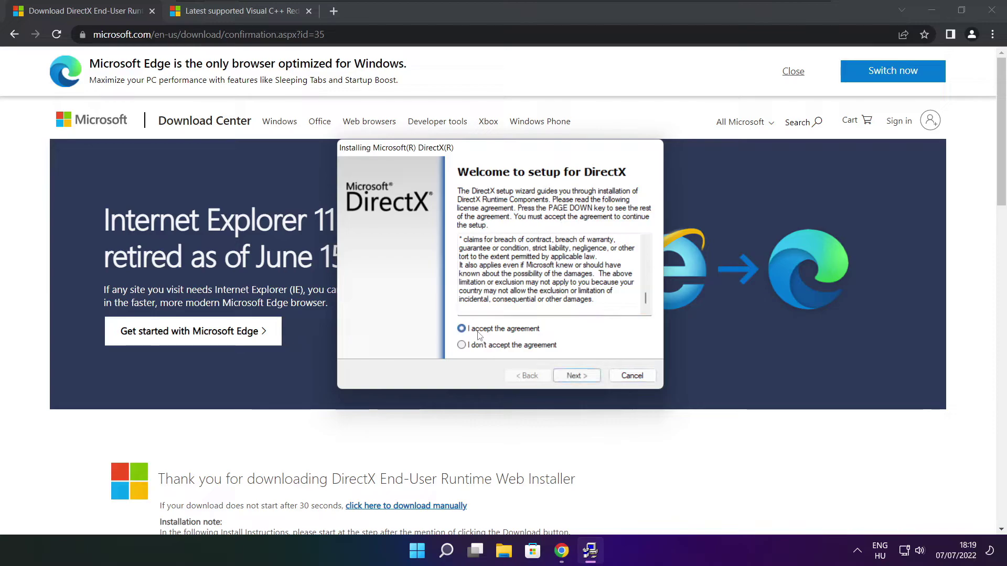
{"action": "left_click", "coordinate": [576, 376]}
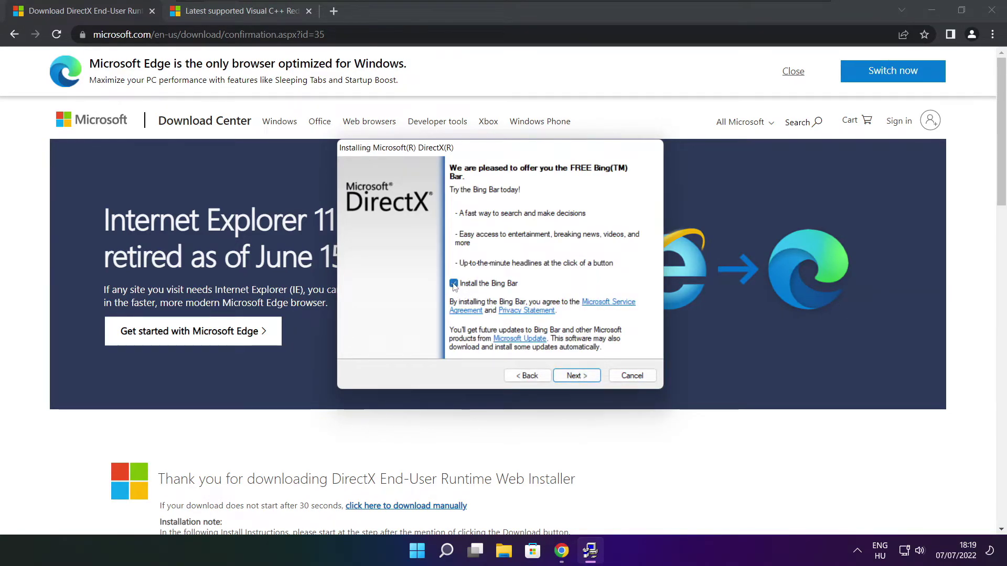
{"action": "left_click", "coordinate": [453, 285]}
{"action": "left_click", "coordinate": [582, 378]}
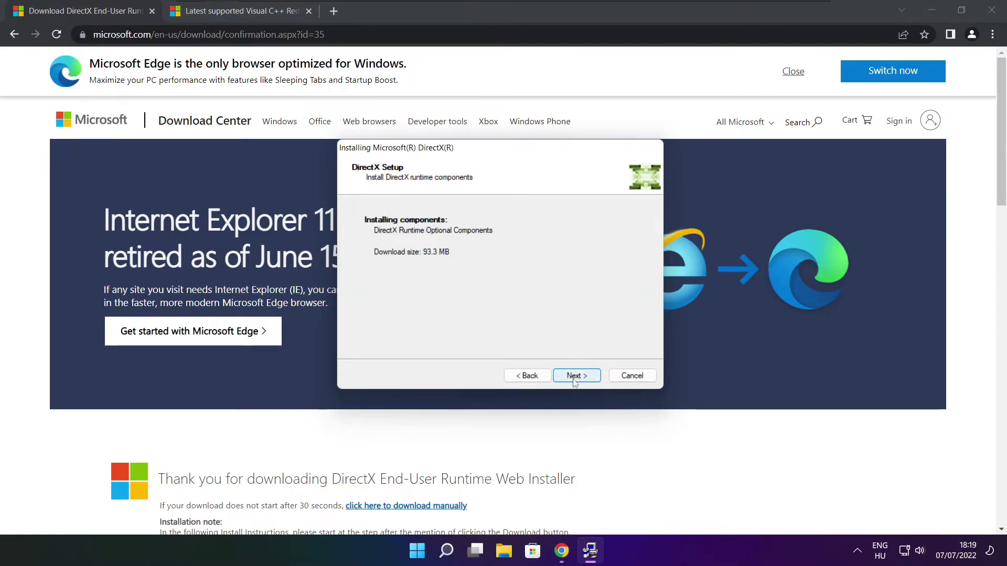
{"action": "left_click", "coordinate": [577, 376]}
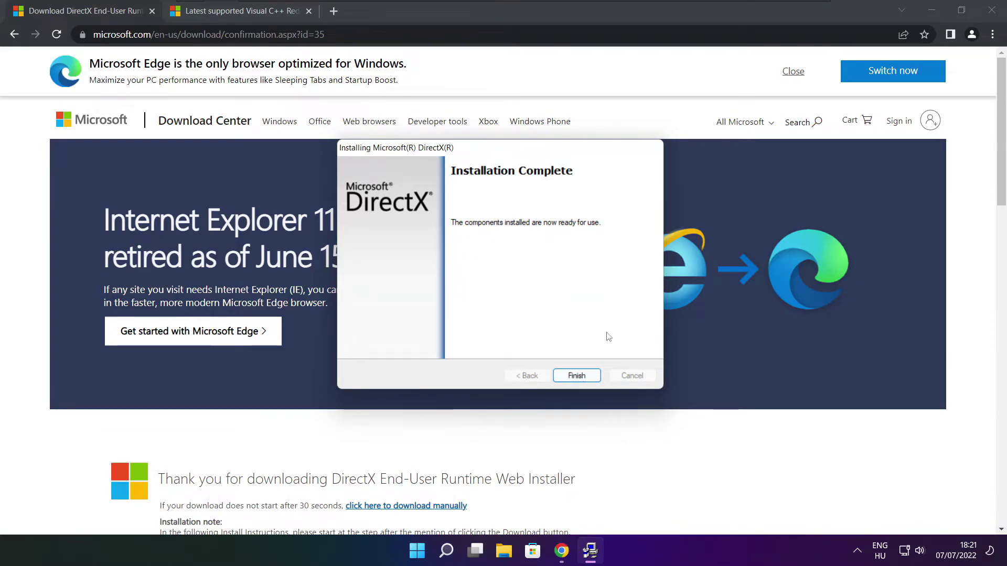
{"action": "left_click", "coordinate": [576, 376]}
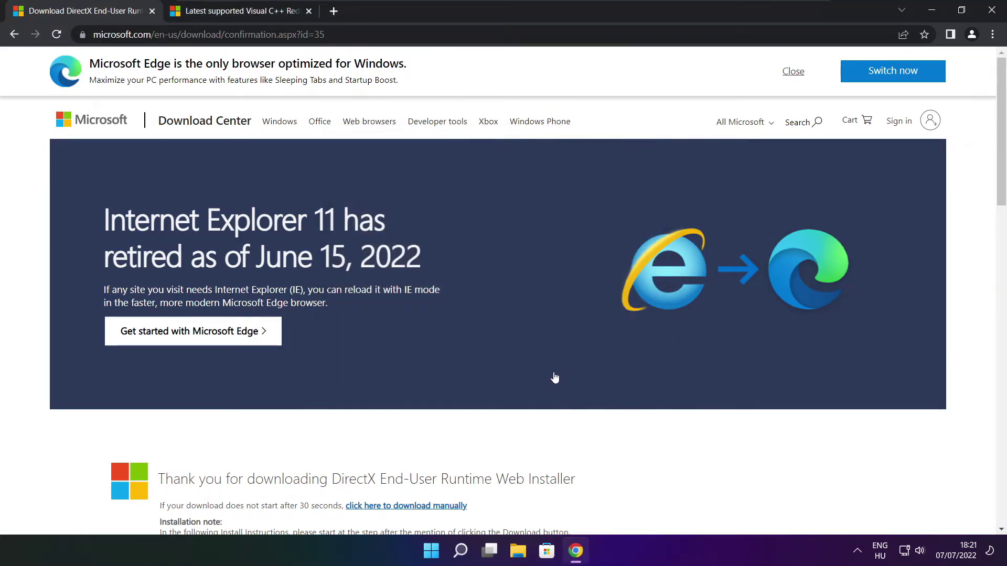
Step: Close the DirectX tab, download ARM64, x86 and x64 vc_redist, and run the ARM64 installer
{"action": "left_click", "coordinate": [152, 11]}
{"action": "mouse_move", "coordinate": [434, 34]}
{"action": "left_mouse_down"}
{"action": "mouse_move", "coordinate": [92, 36]}
{"action": "mouse_move", "coordinate": [435, 34]}
{"action": "left_mouse_up"}
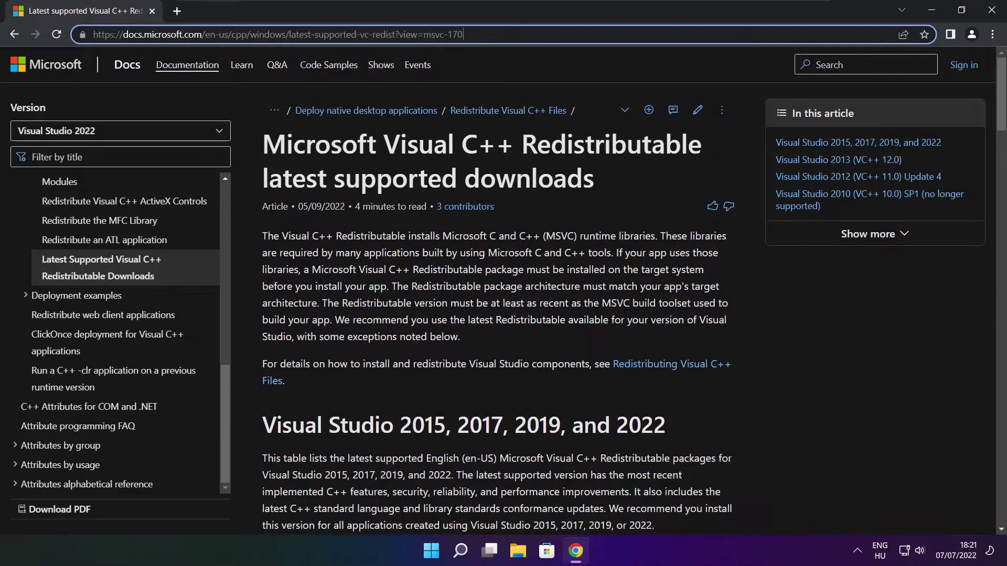
{"action": "left_click", "coordinate": [499, 68]}
{"action": "left_click_drag", "start_coordinate": [998, 99], "coordinate": [995, 147]}
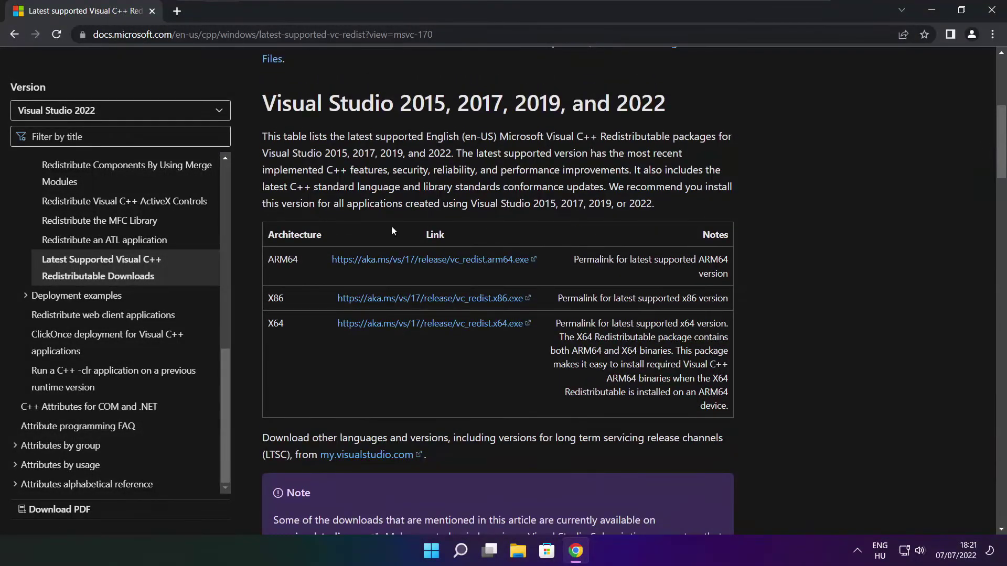
{"action": "left_click_drag", "start_coordinate": [268, 255], "coordinate": [669, 359]}
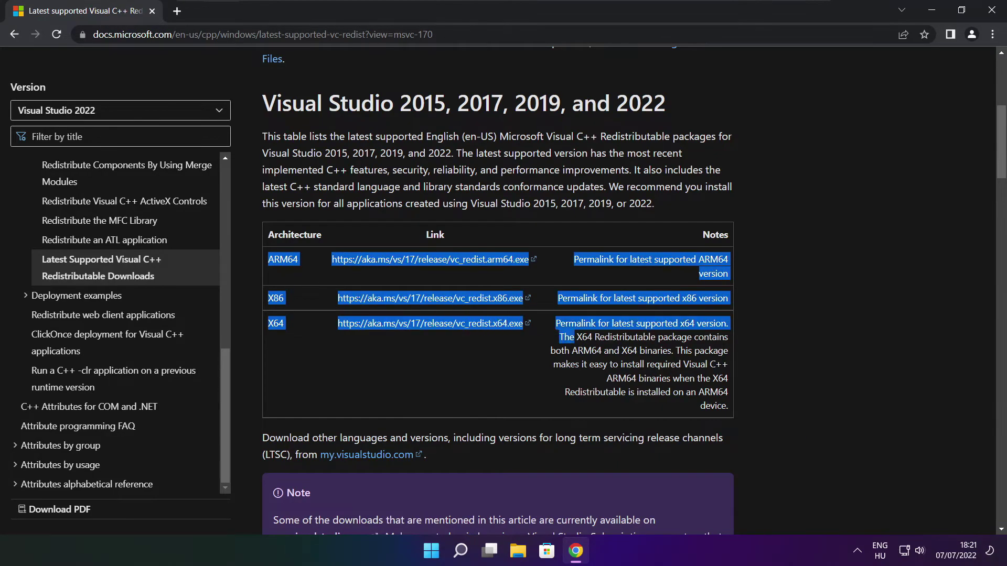
{"action": "left_click", "coordinate": [668, 358]}
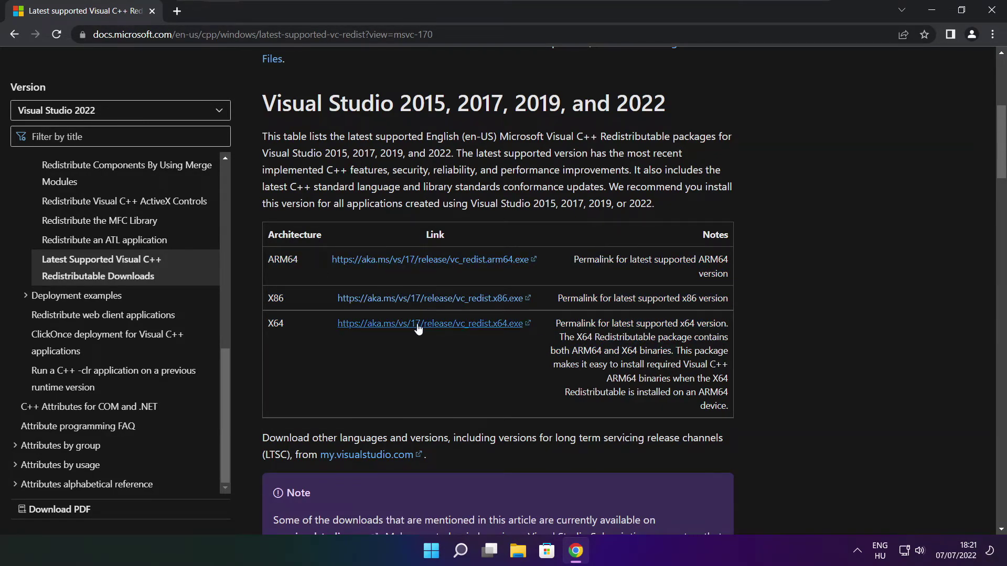
{"action": "left_click", "coordinate": [418, 260]}
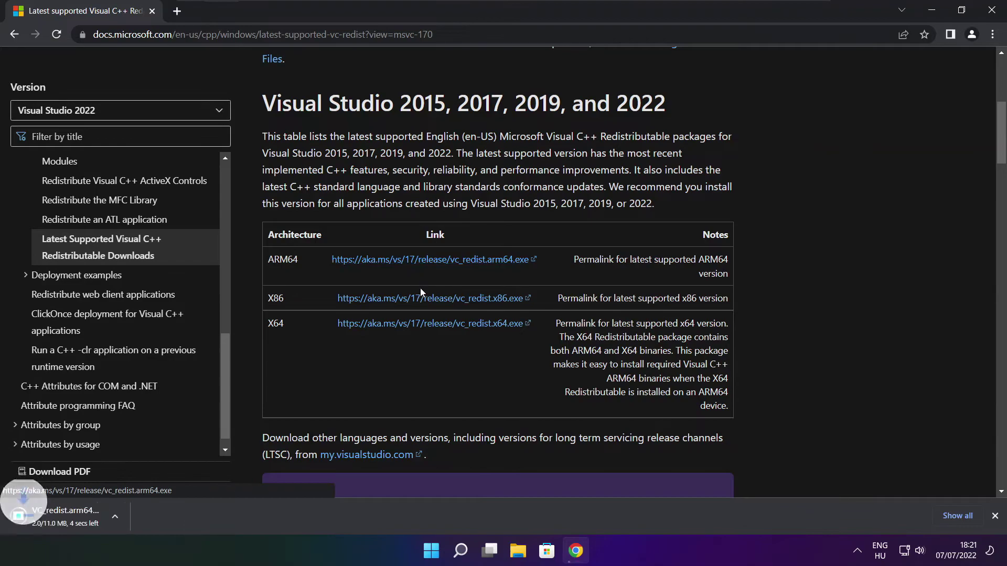
{"action": "left_click", "coordinate": [414, 303]}
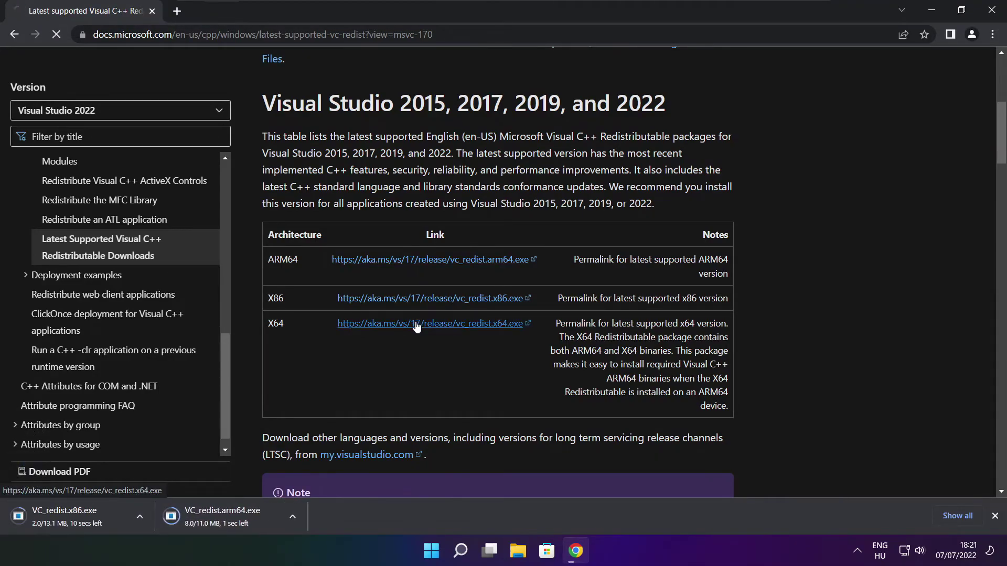
{"action": "left_click", "coordinate": [415, 323]}
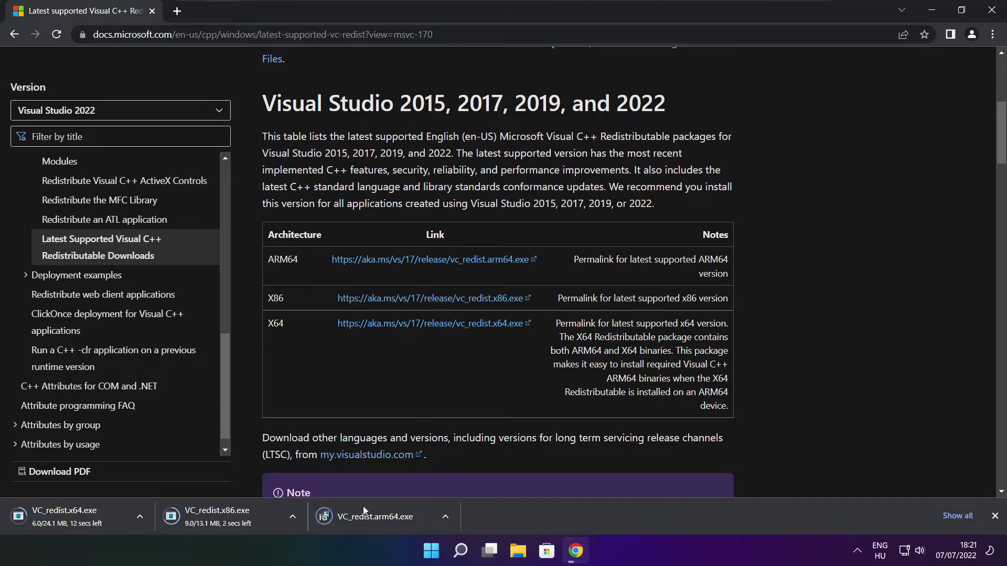
{"action": "left_click", "coordinate": [383, 519]}
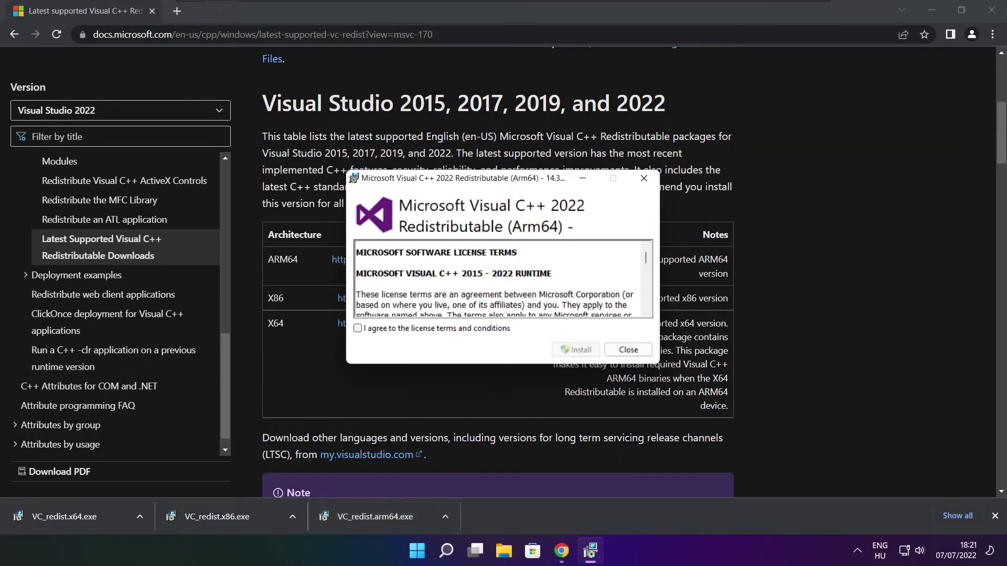
{"action": "left_click_drag", "start_coordinate": [646, 258], "coordinate": [646, 312]}
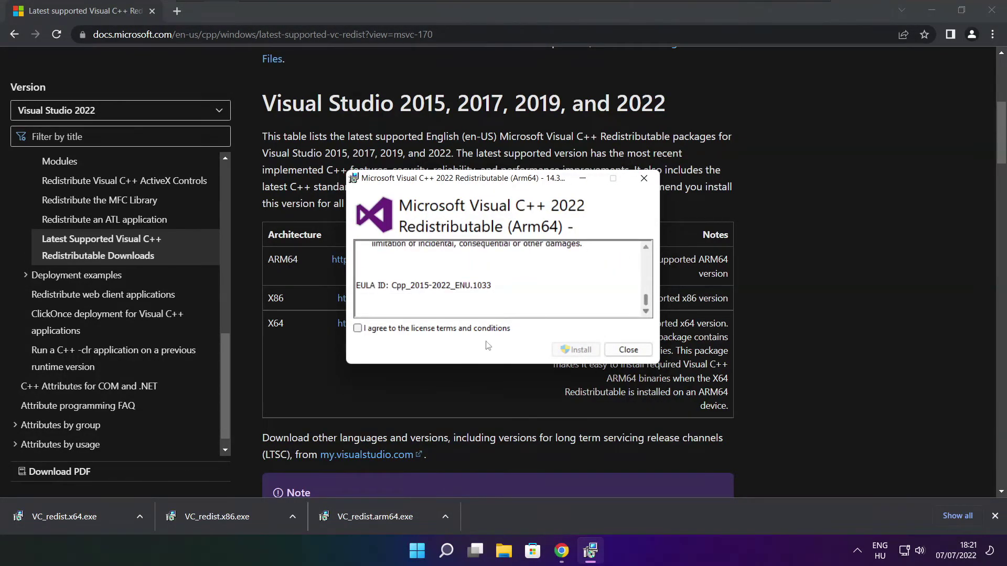
Step: Agree and attempt the ARM64 install, dismissing its unsupported-processor failure
{"action": "left_click", "coordinate": [358, 329]}
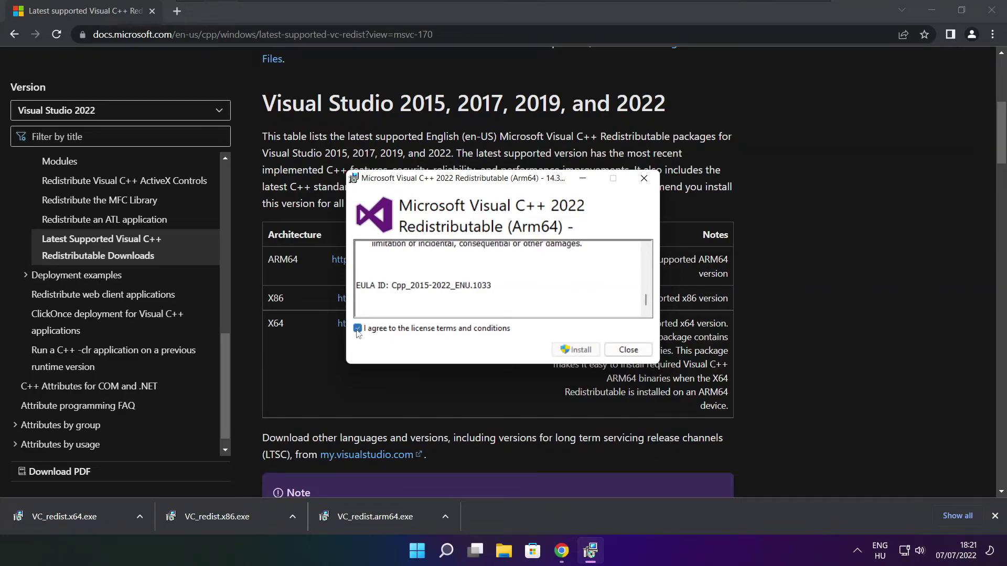
{"action": "left_click", "coordinate": [571, 353]}
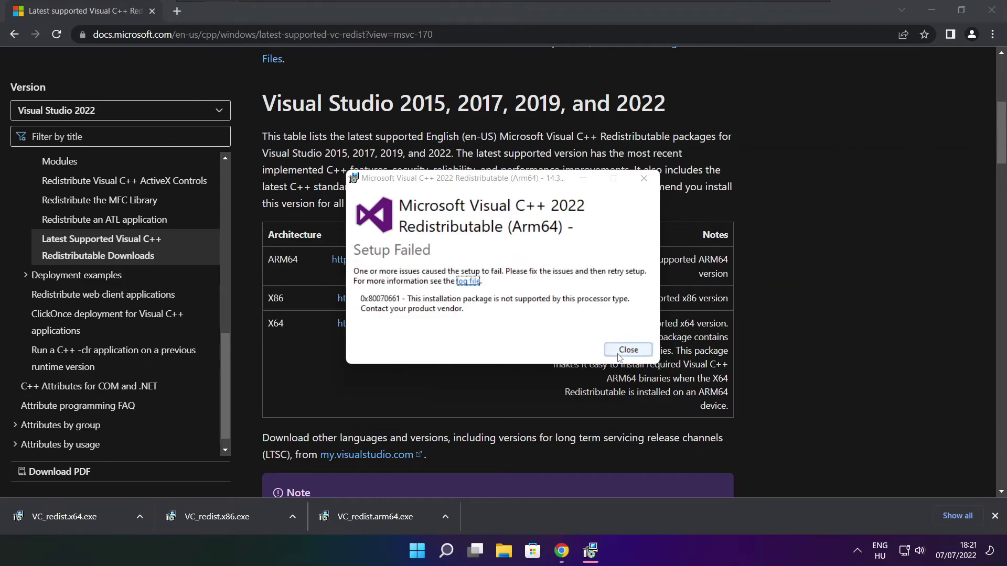
{"action": "left_click", "coordinate": [628, 350]}
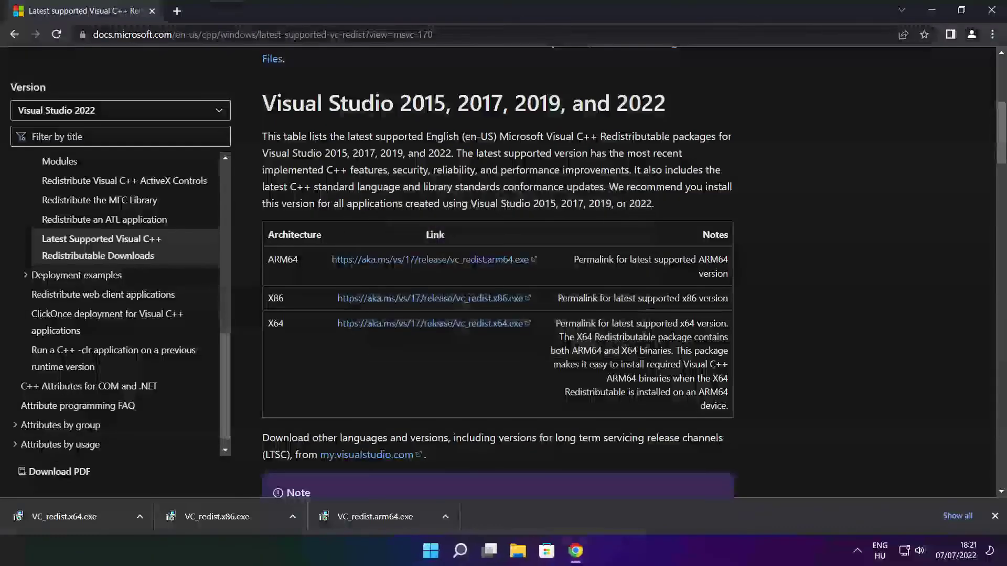
Step: Run VC_redist.x86.exe, agree to the licence, install it, and close on success
{"action": "left_click", "coordinate": [237, 515]}
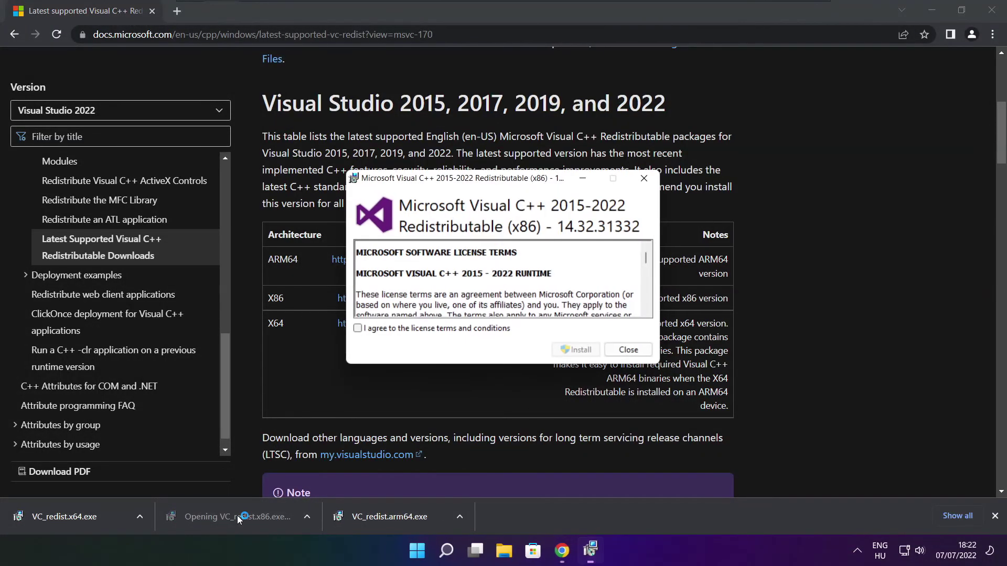
{"action": "left_click_drag", "start_coordinate": [646, 258], "coordinate": [647, 309]}
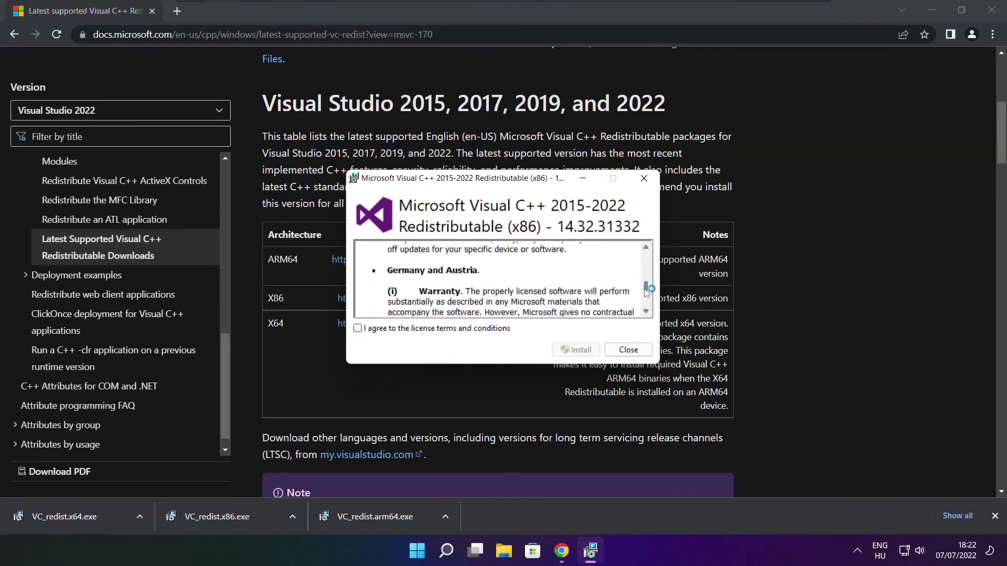
{"action": "left_click", "coordinate": [357, 328]}
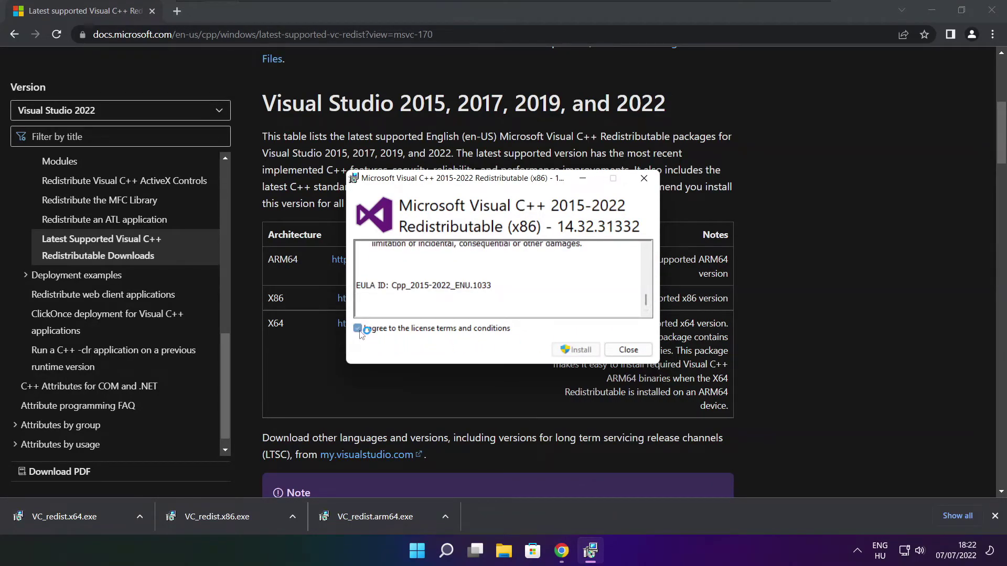
{"action": "left_click", "coordinate": [576, 350]}
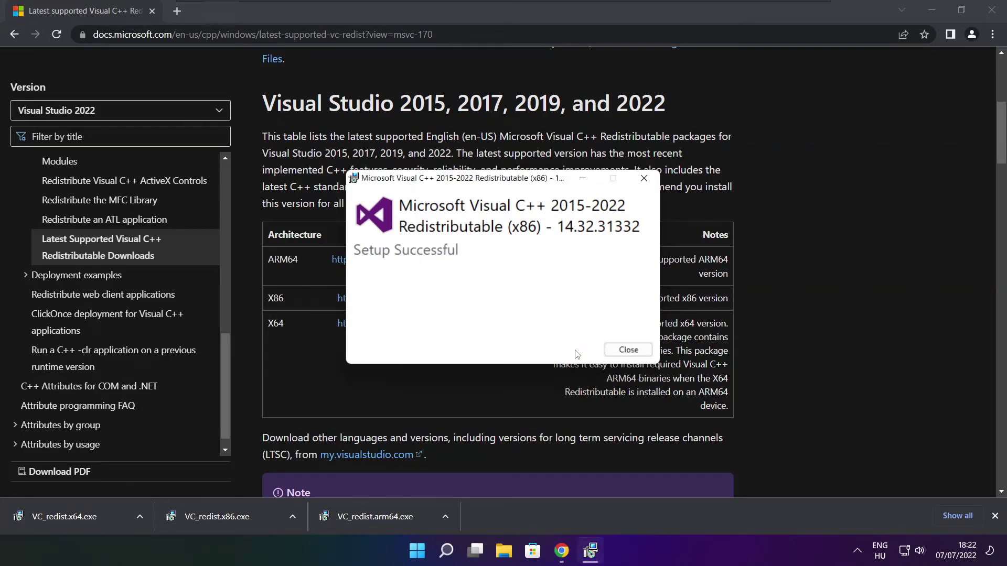
{"action": "left_click", "coordinate": [629, 351]}
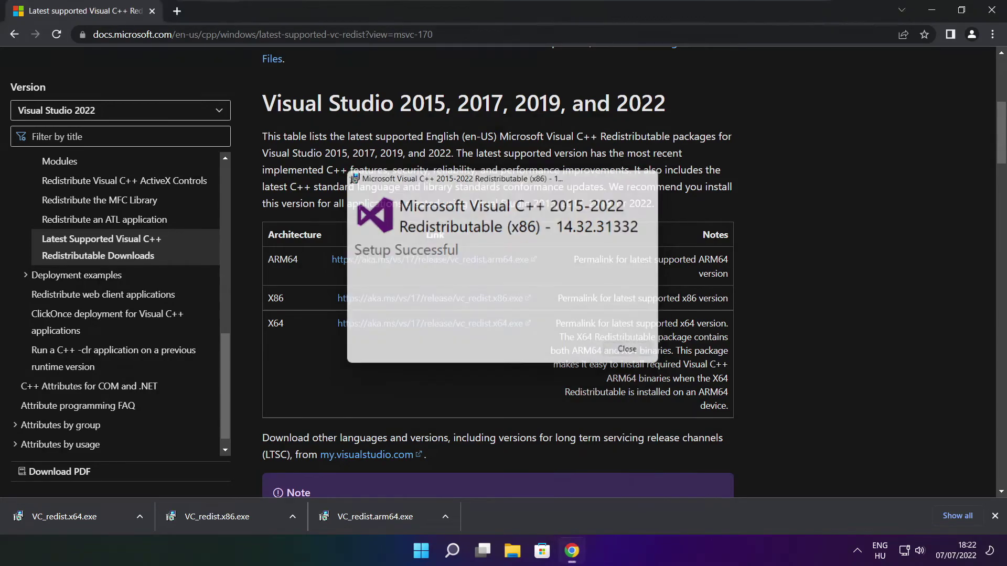
Step: Run VC_redist.x64.exe, agree to the licence, install it, and close on success
{"action": "left_click", "coordinate": [84, 516]}
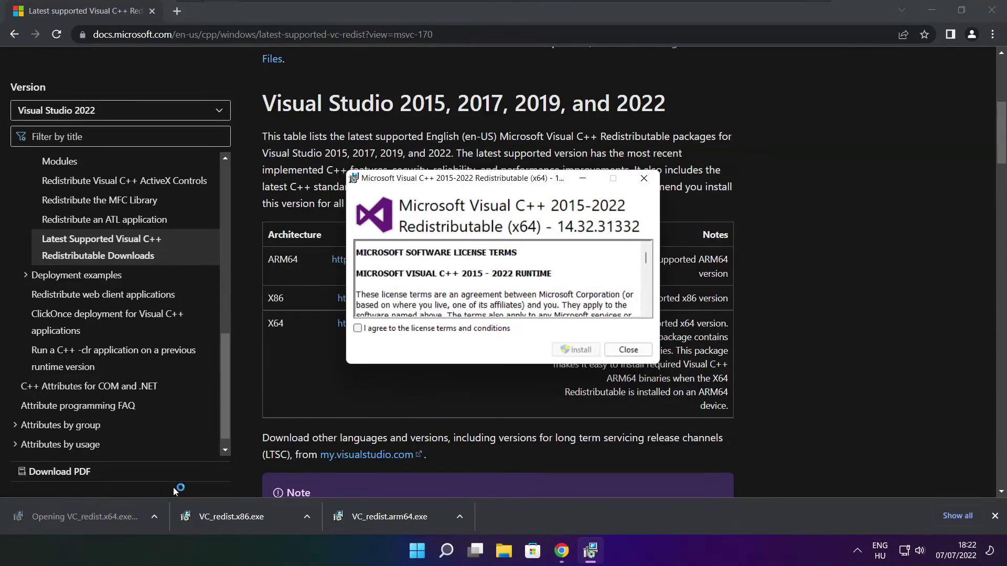
{"action": "left_click_drag", "start_coordinate": [645, 258], "coordinate": [645, 302]}
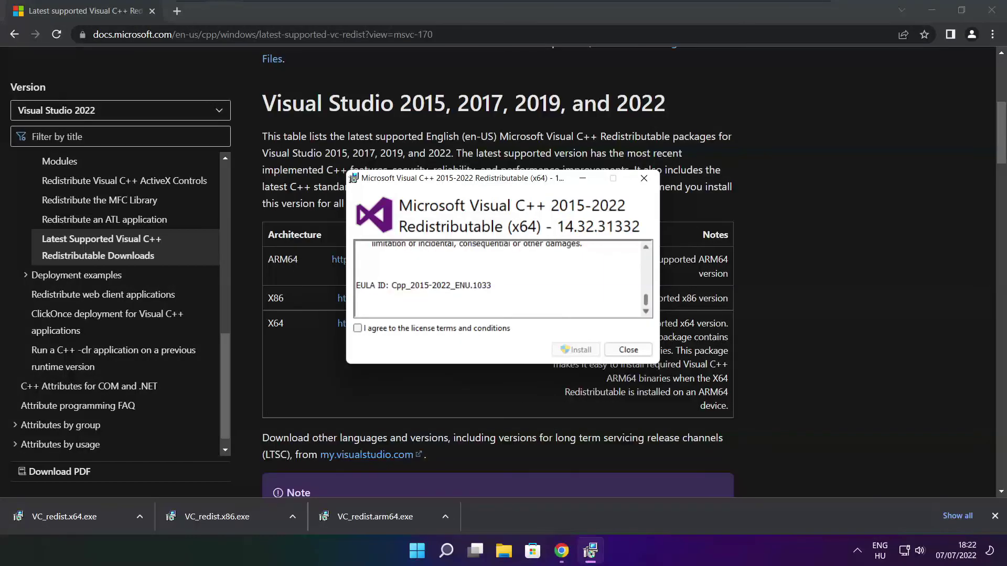
{"action": "left_click", "coordinate": [358, 328]}
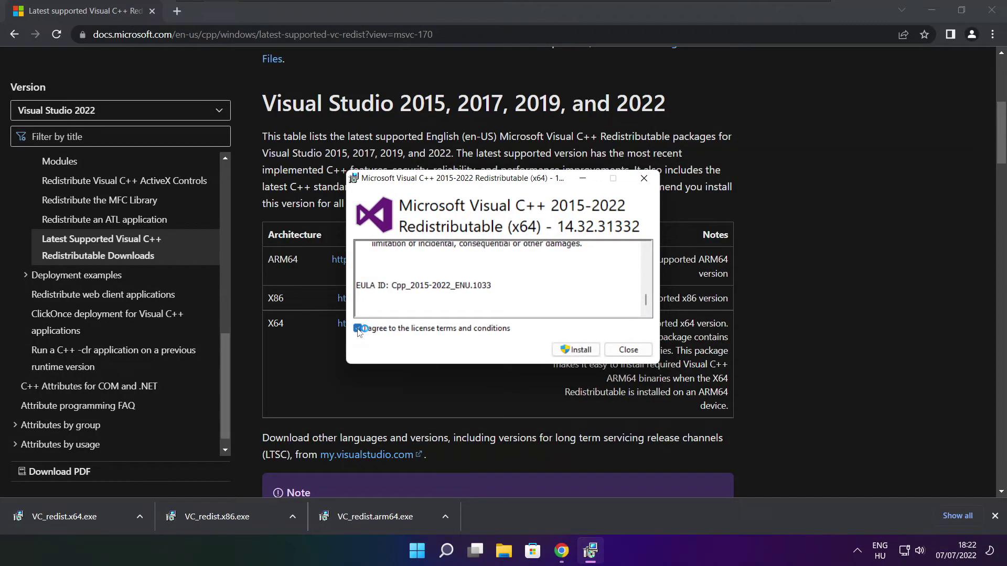
{"action": "left_click", "coordinate": [579, 351]}
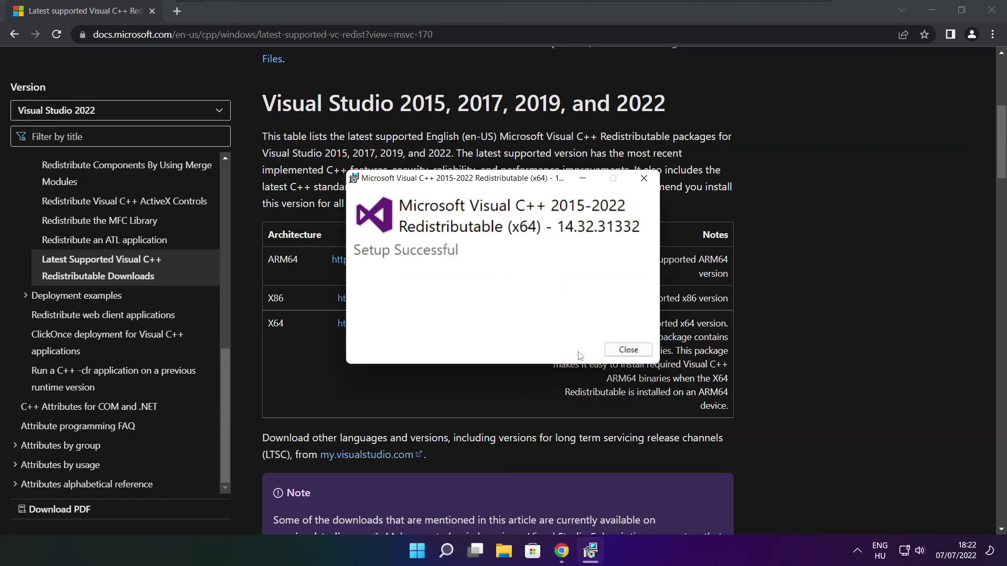
{"action": "left_click", "coordinate": [628, 351]}
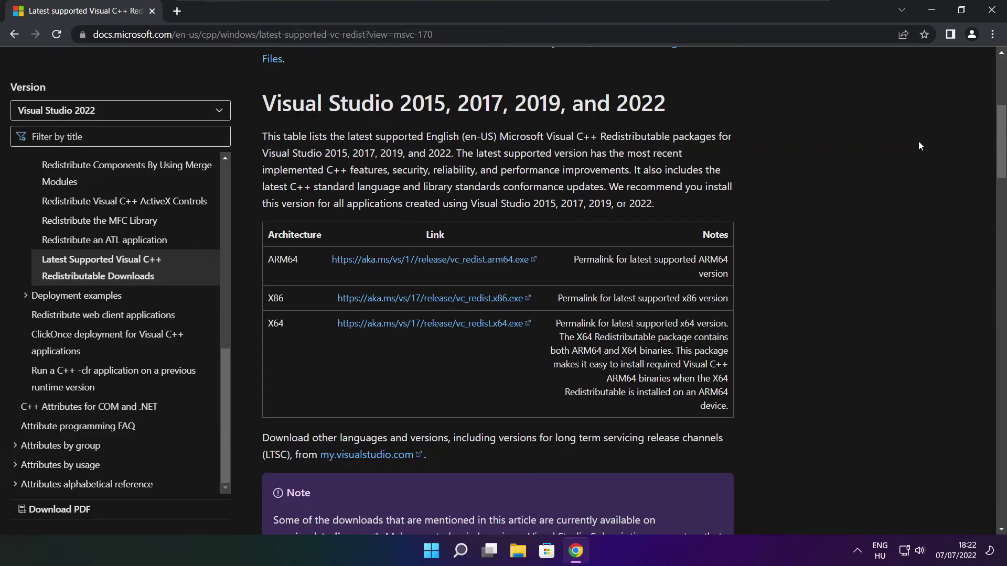
Step: Close Chrome, then restart Windows from the Start menu's Power options
{"action": "left_click", "coordinate": [991, 11]}
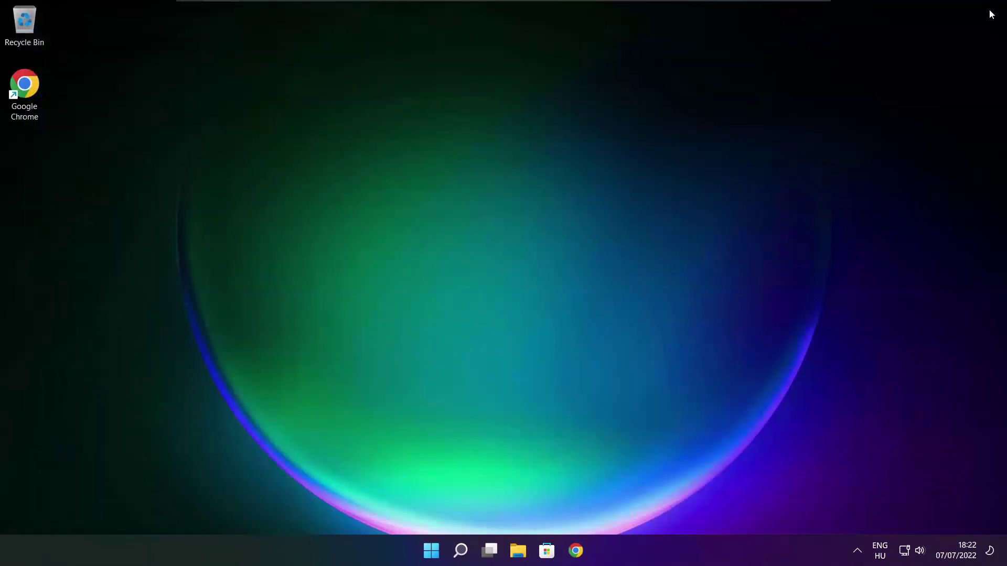
{"action": "left_click", "coordinate": [434, 555]}
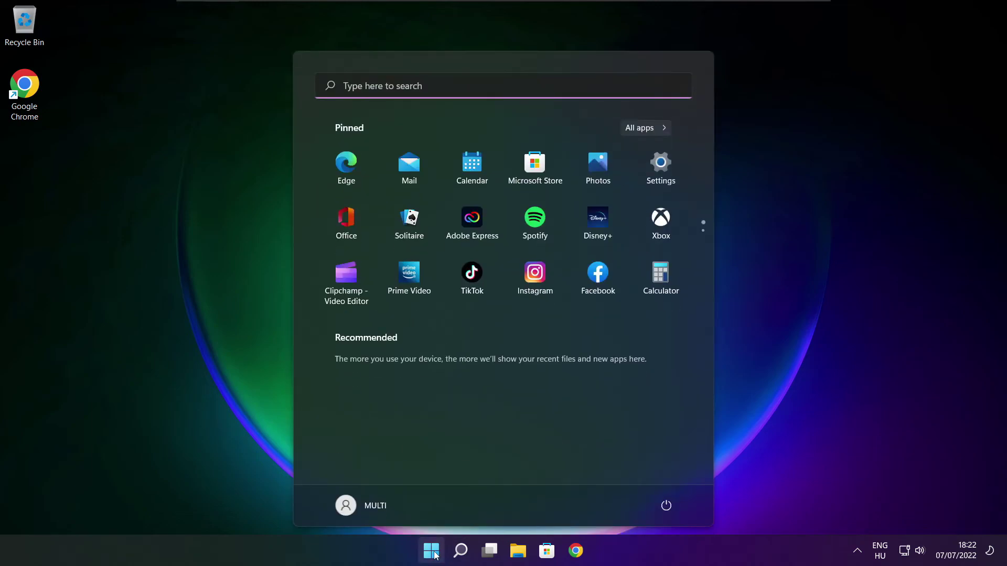
{"action": "left_click", "coordinate": [666, 507]}
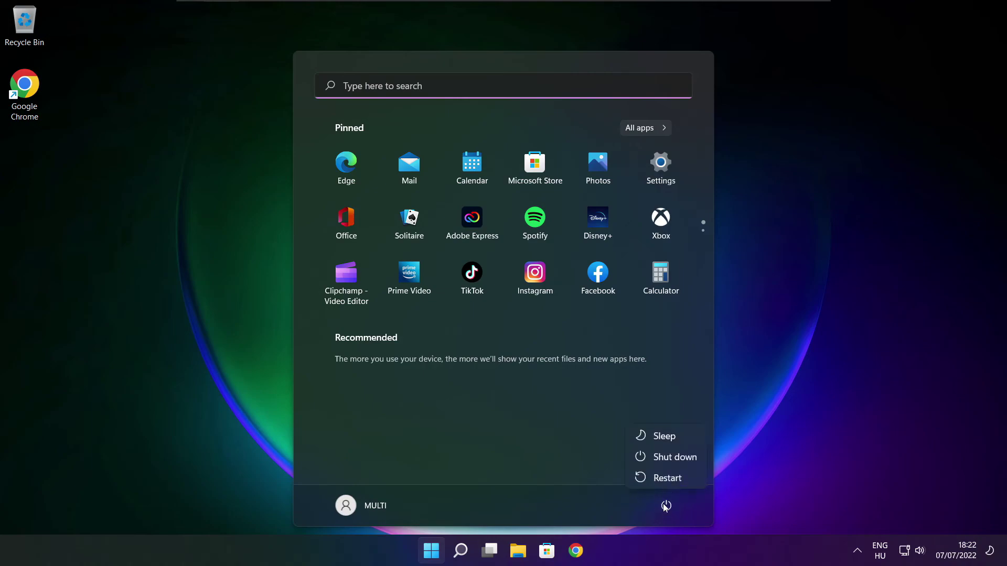
{"action": "left_click", "coordinate": [673, 479]}
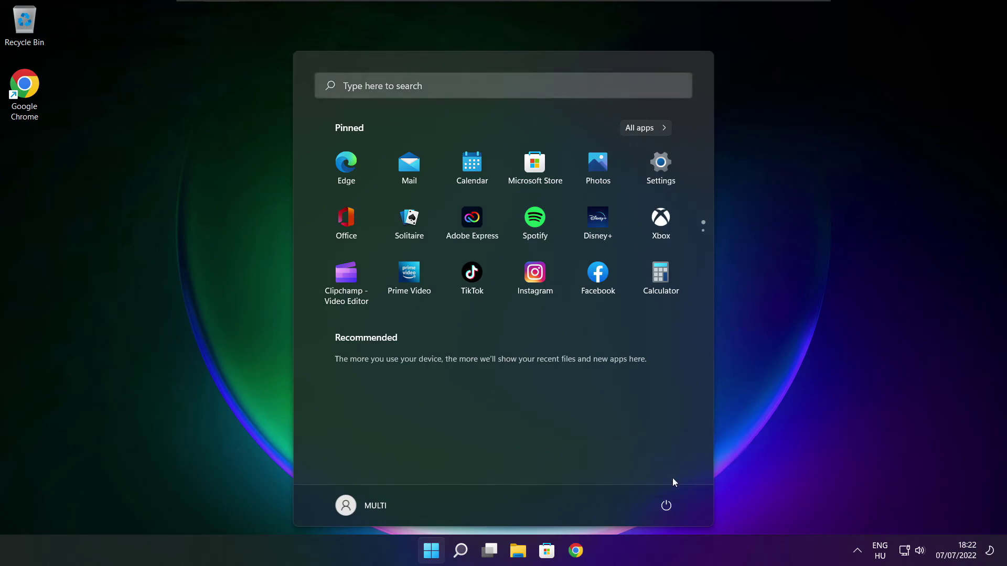